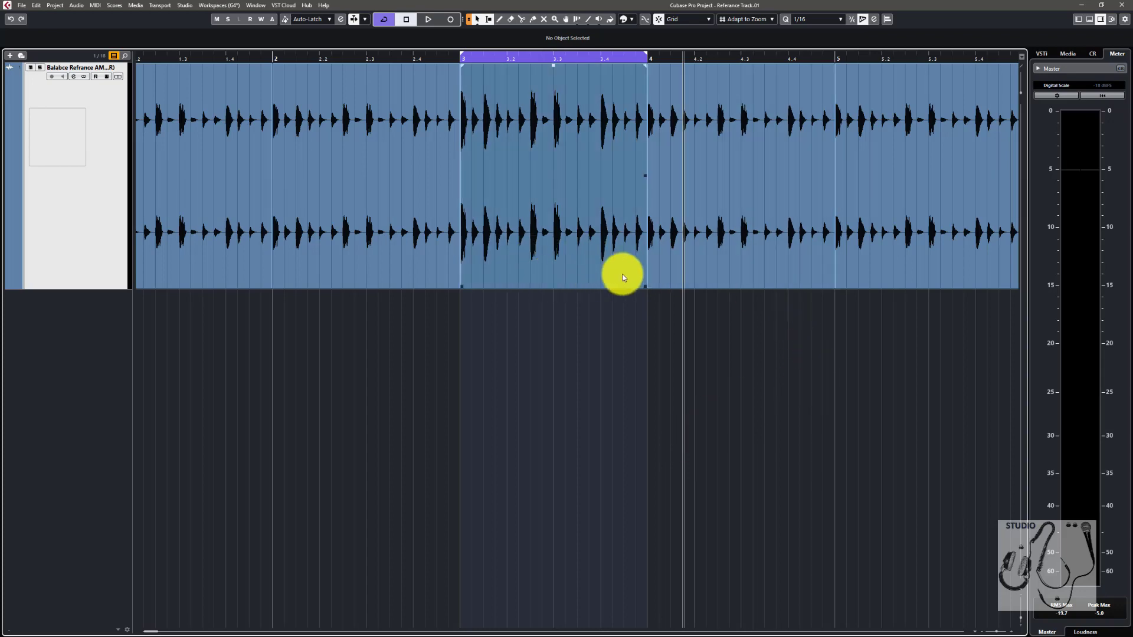
pyautogui.moveTo(619, 271); pyautogui.dragTo(314, 202)
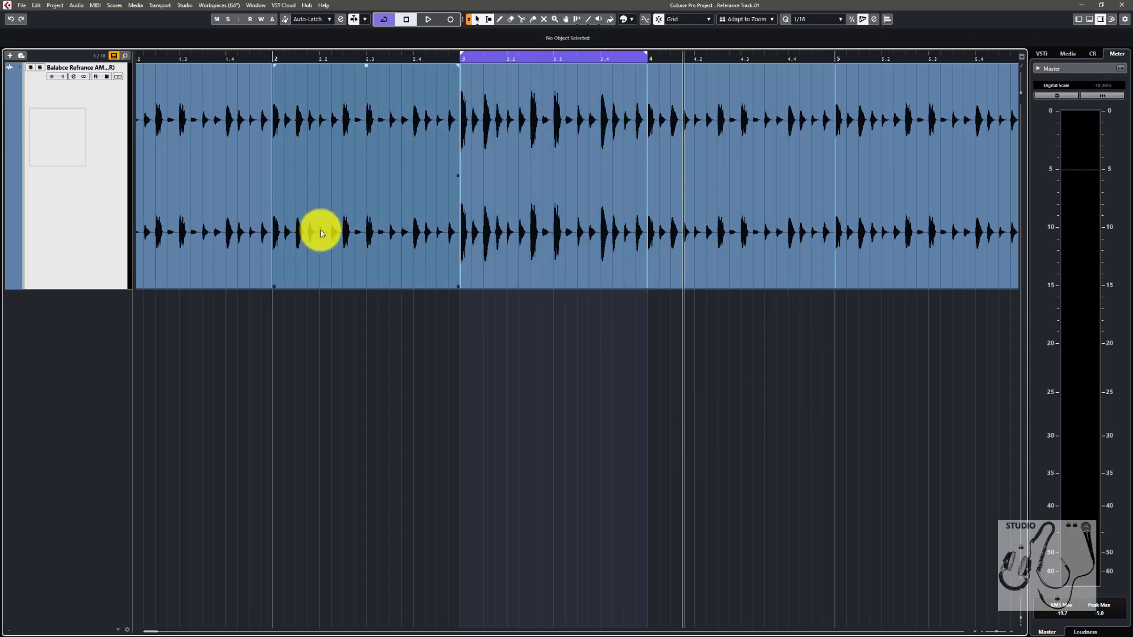
pyautogui.click(1057, 85)
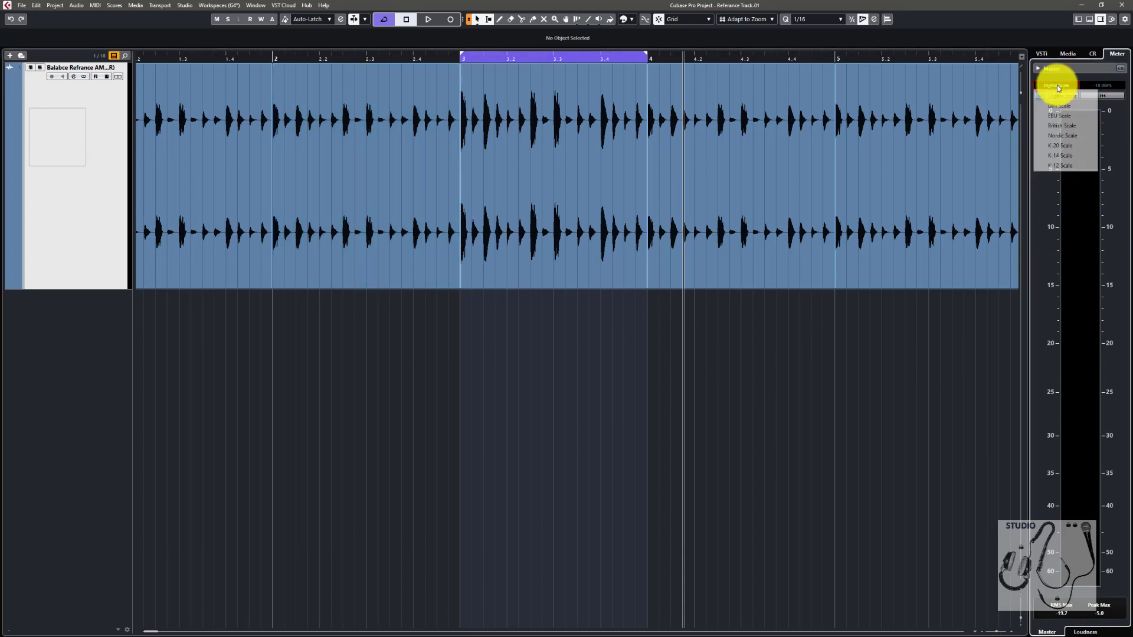
pyautogui.click(969, 385)
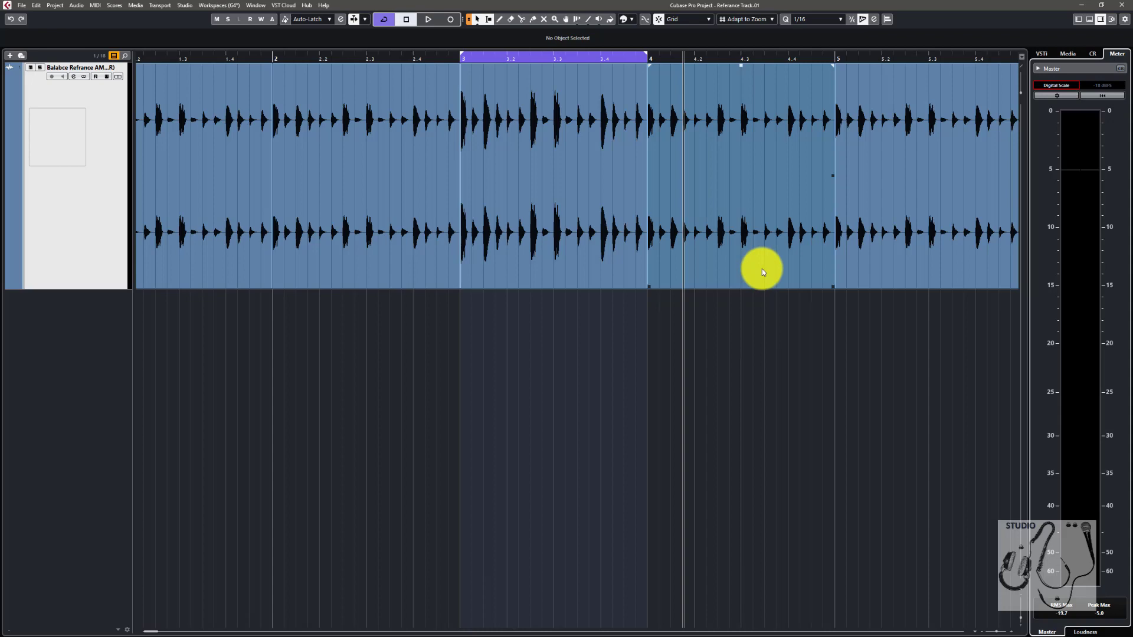
pyautogui.click(512, 232)
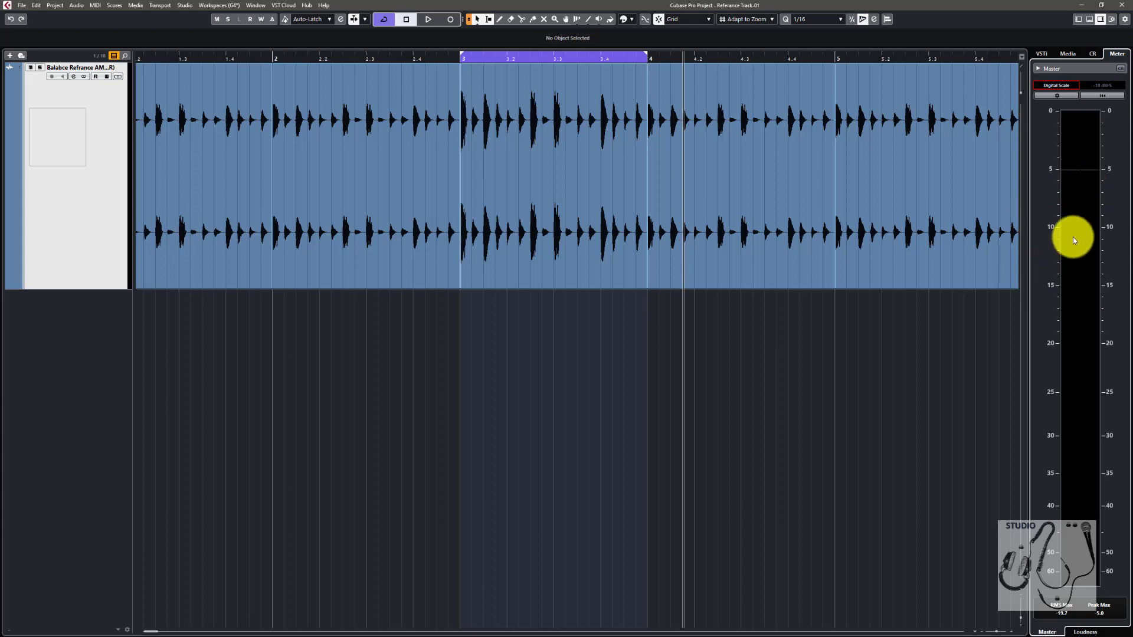
# - Extend the cycle range back to start at bar 2 and play through the bar 2 and bar 3 events
pyautogui.click(352, 154)
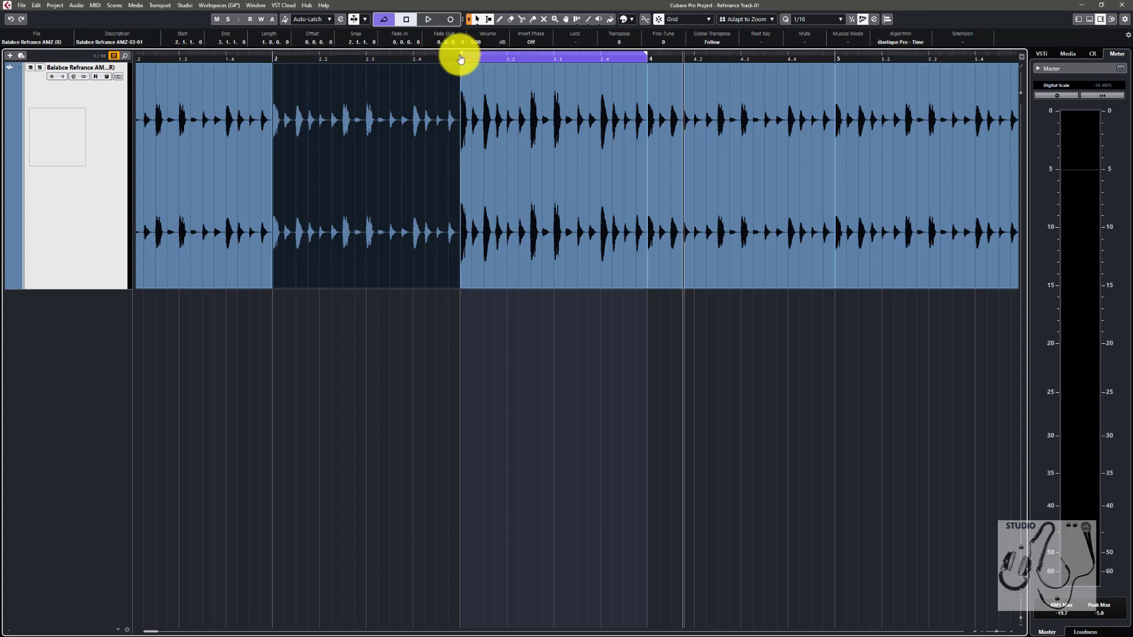
pyautogui.moveTo(461, 56); pyautogui.dragTo(275, 56)
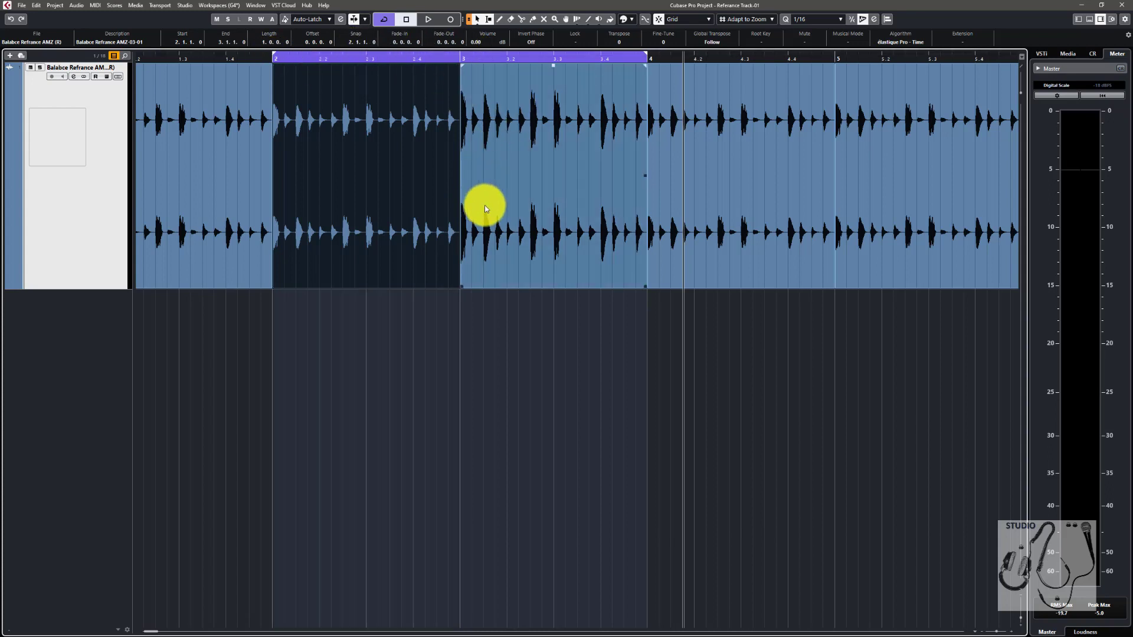
pyautogui.press('space')
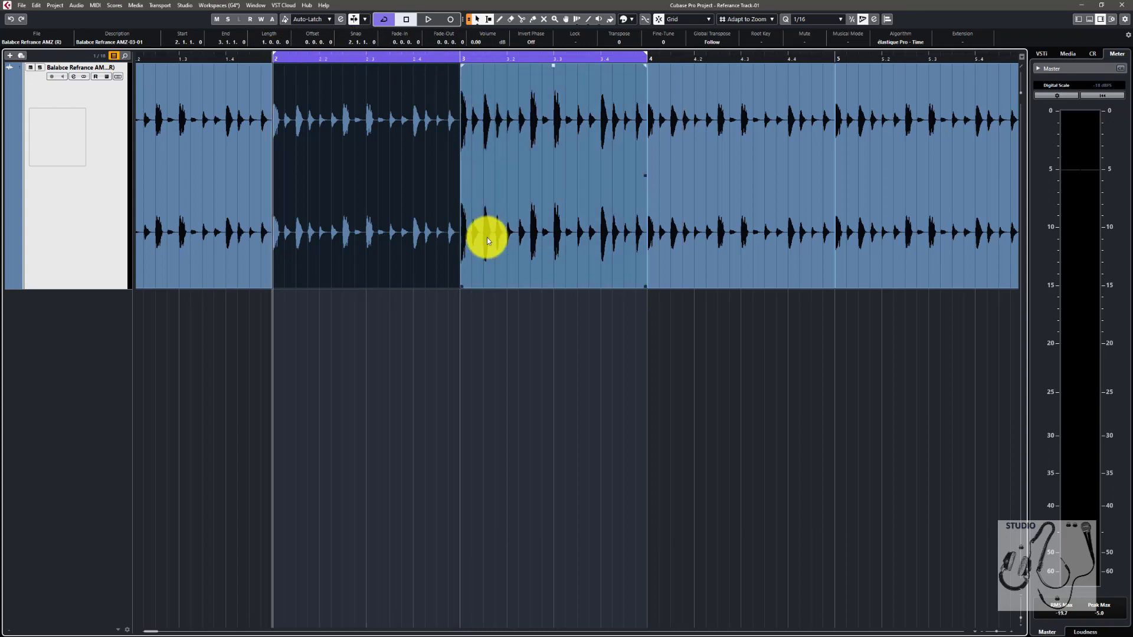
pyautogui.press('space')
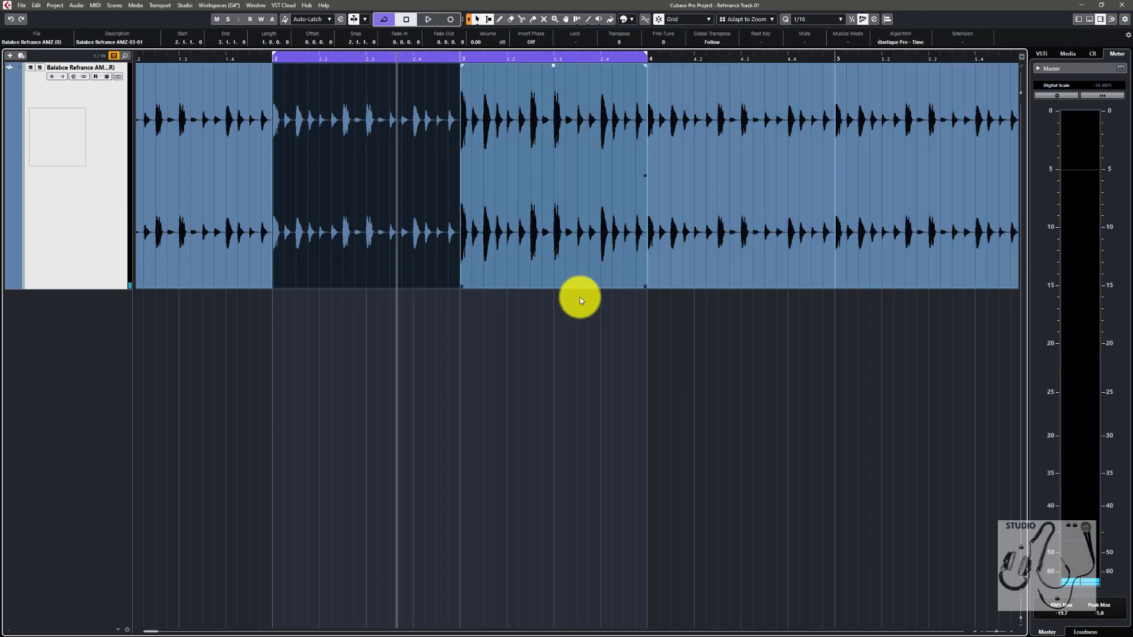
pyautogui.press('space')
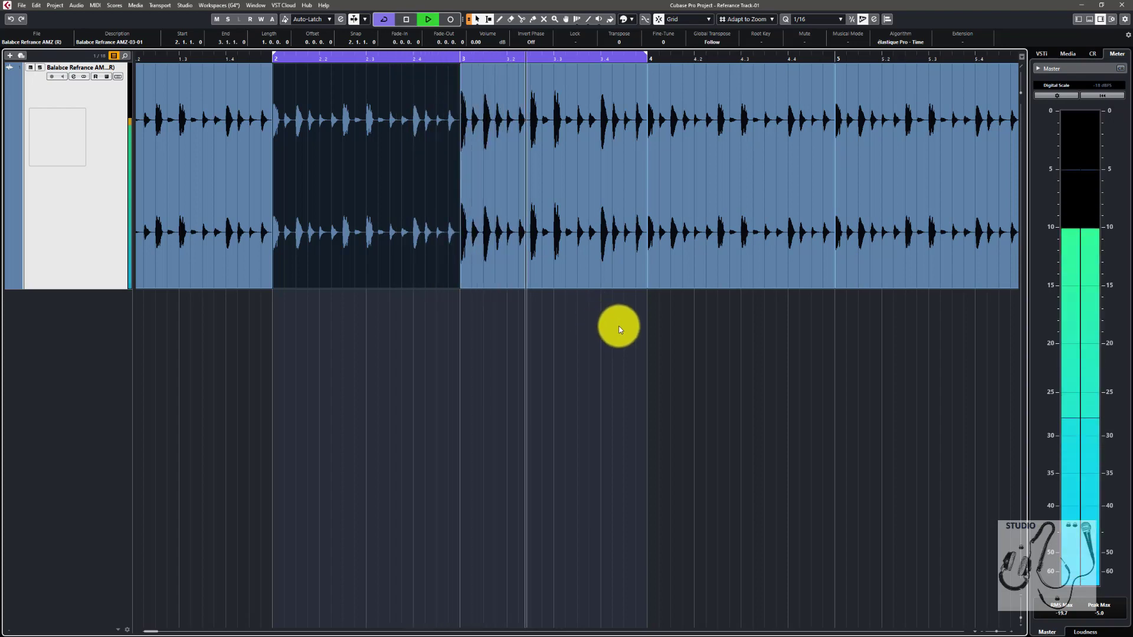
pyautogui.press('space')
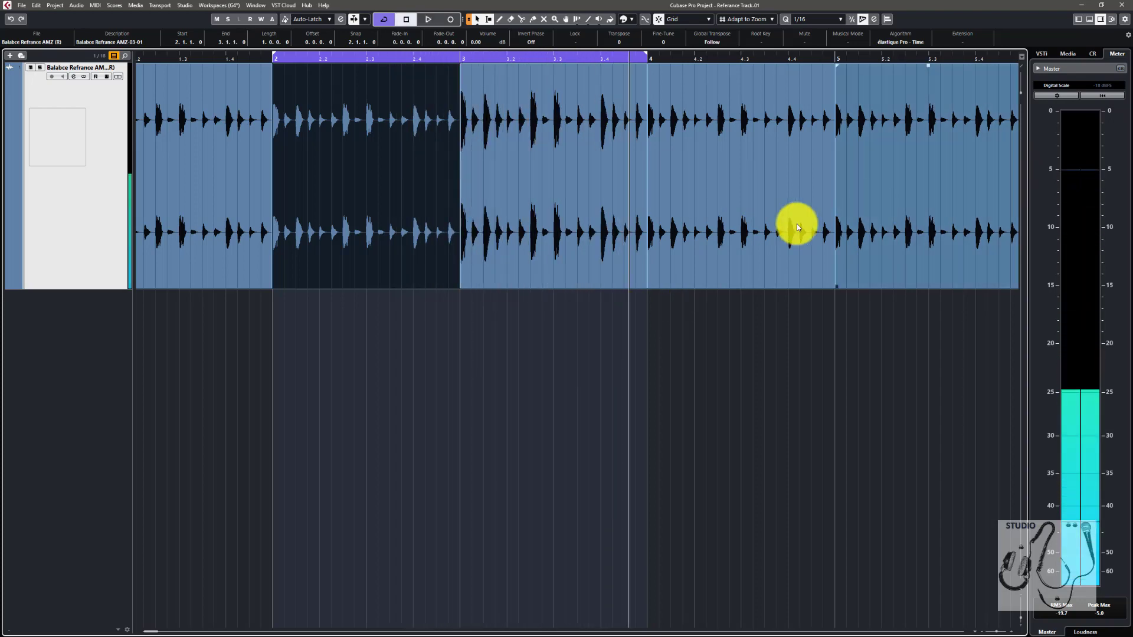
# - Compare the event volume values of the bar 2 and bar 3 audio events
pyautogui.click(561, 235)
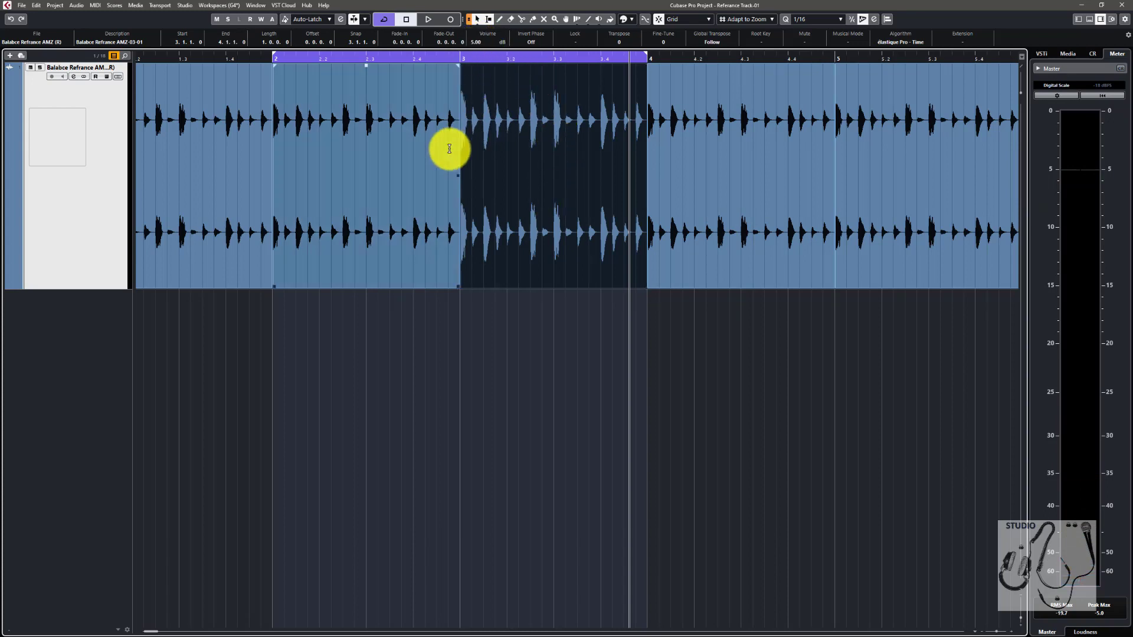
pyautogui.click(398, 211)
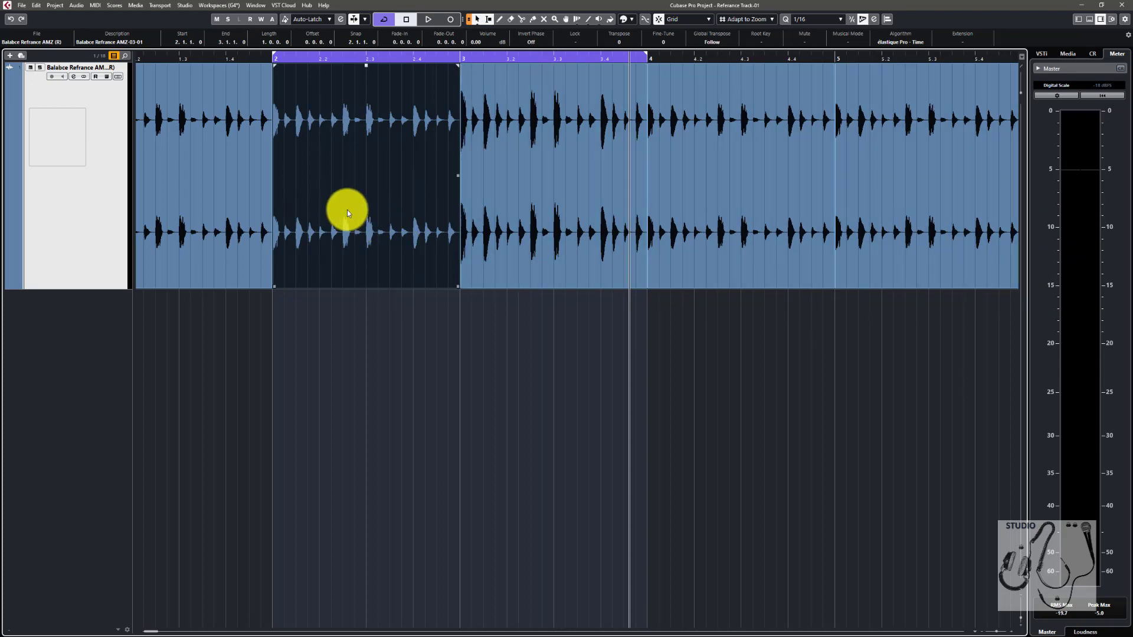
pyautogui.click(526, 162)
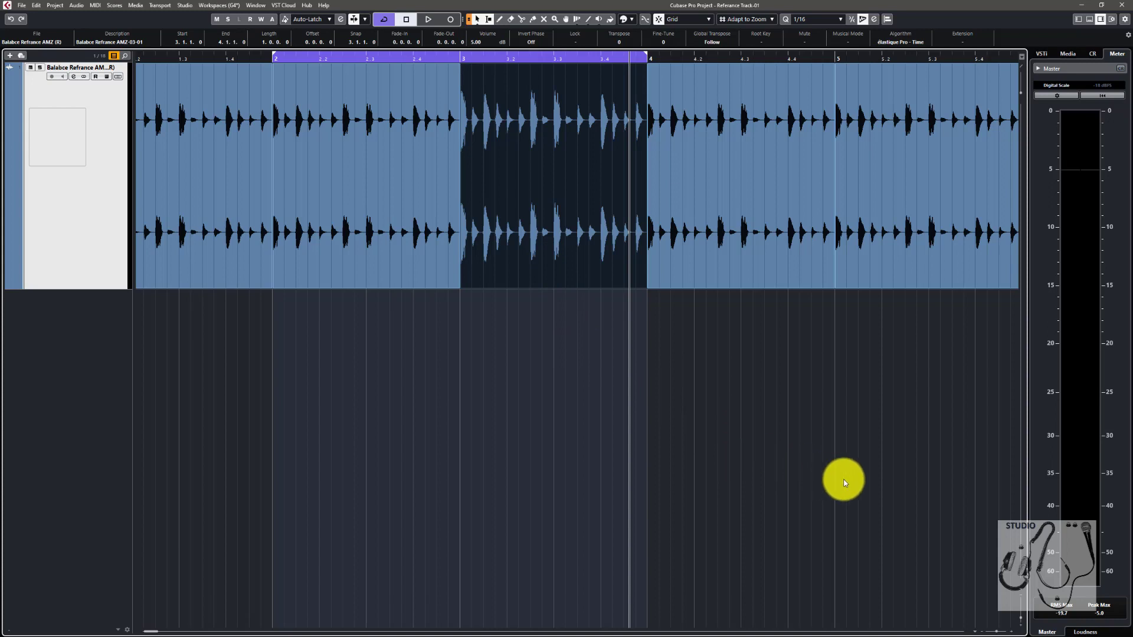
pyautogui.click(387, 261)
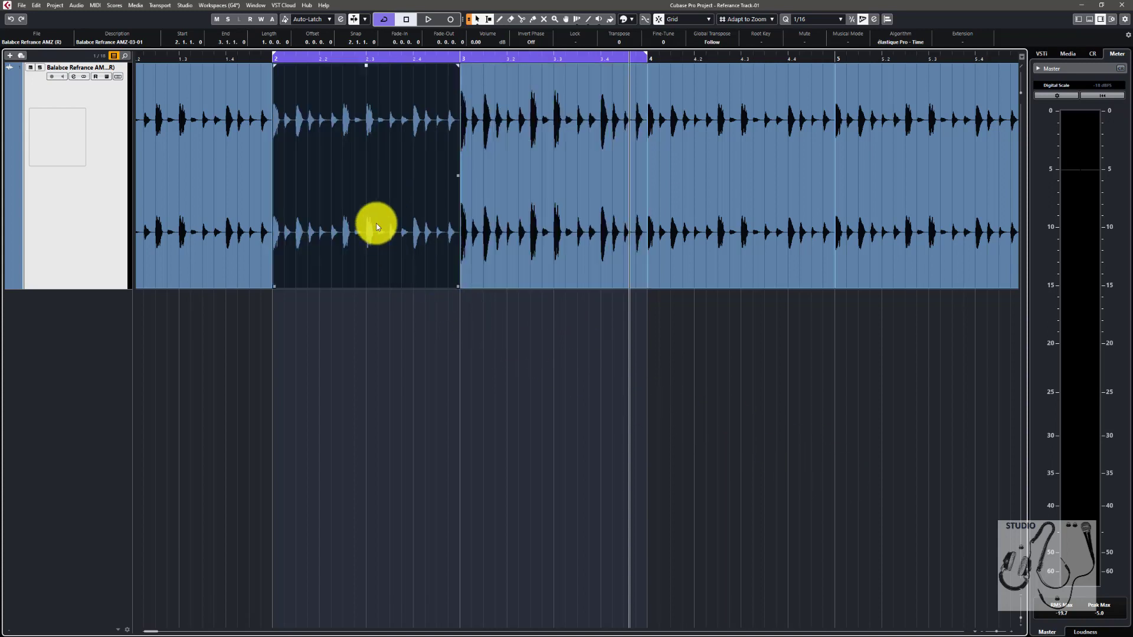
pyautogui.click(487, 230)
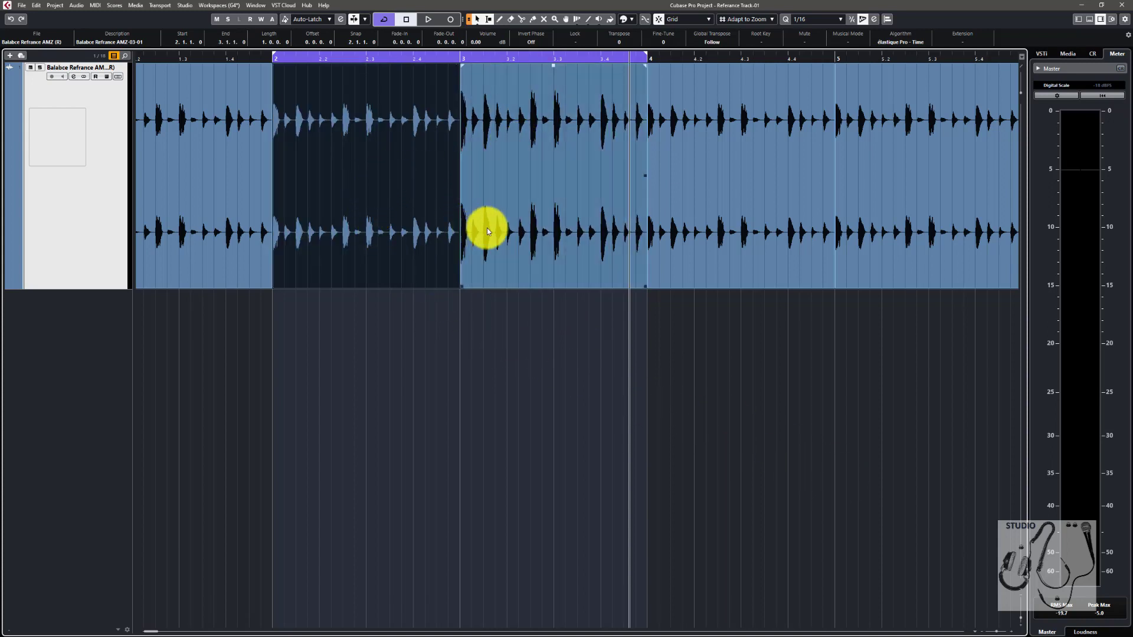
pyautogui.click(511, 250)
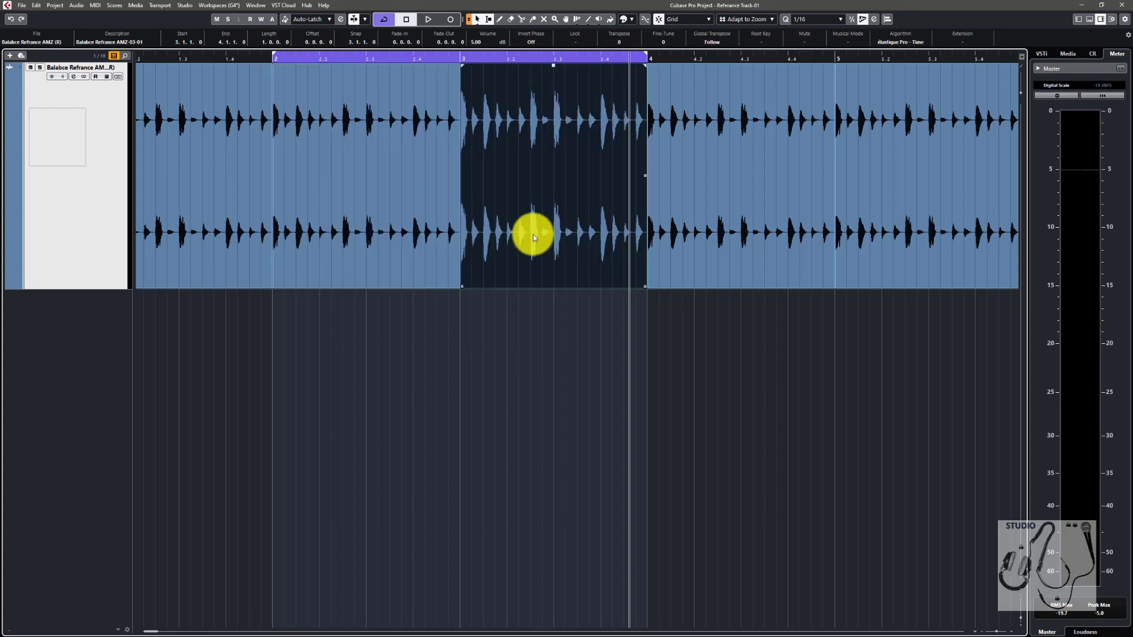
# - Check the audio statistics of the bar 2 event
pyautogui.click(308, 217)
pyautogui.click(131, 5)
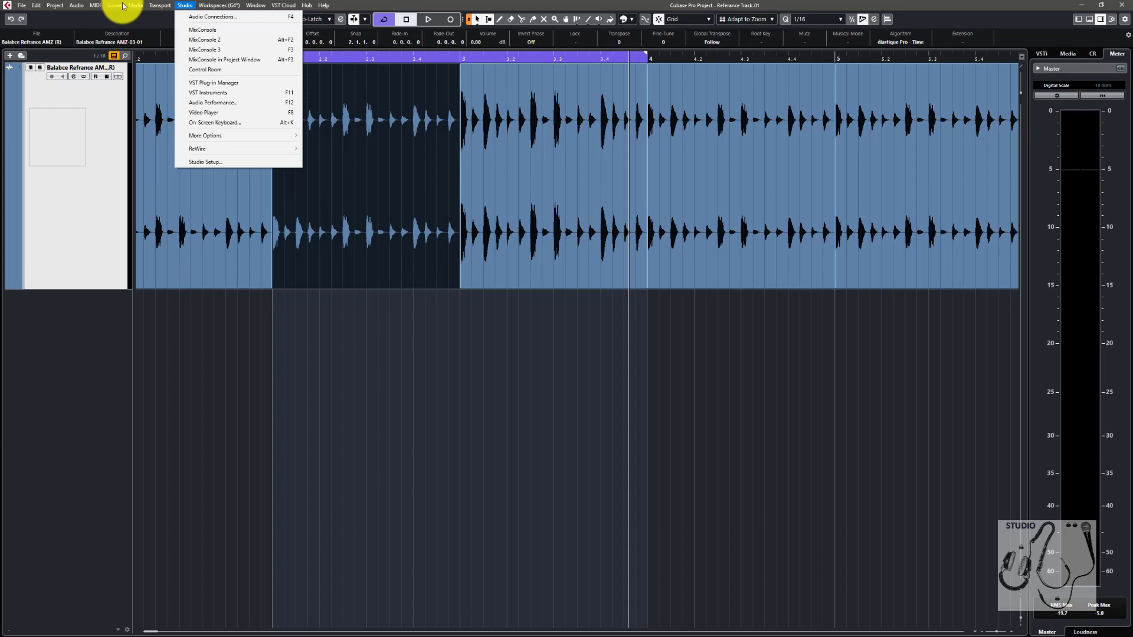
pyautogui.click(76, 6)
pyautogui.click(95, 124)
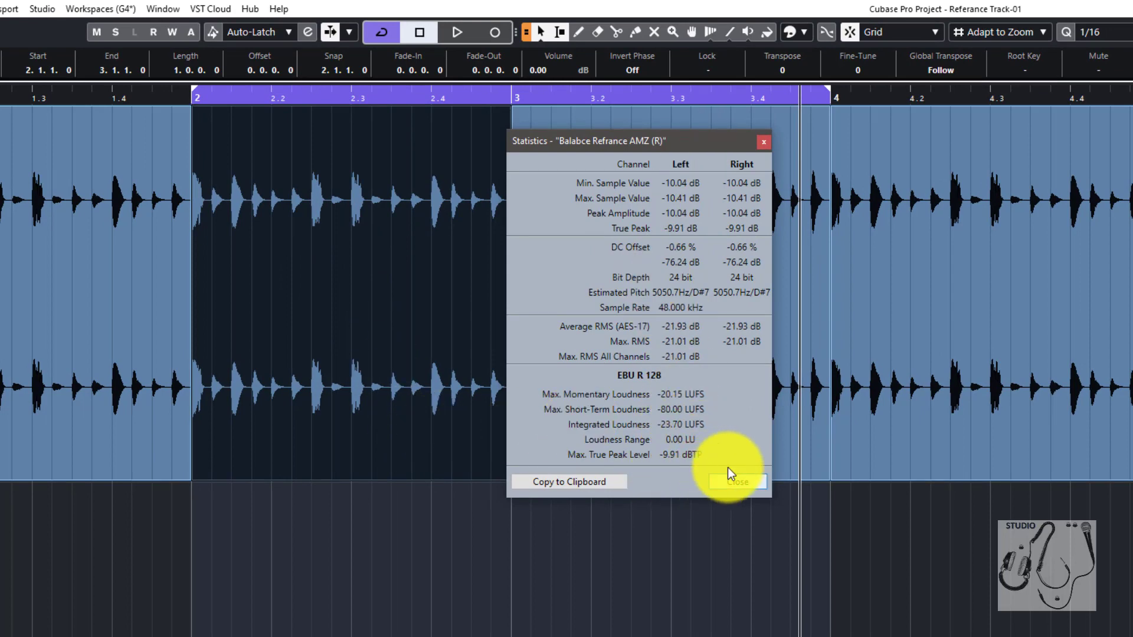
pyautogui.click(735, 480)
# - Check the audio statistics of the bar 3 event, comparing it with the bar 2 event
pyautogui.click(693, 414)
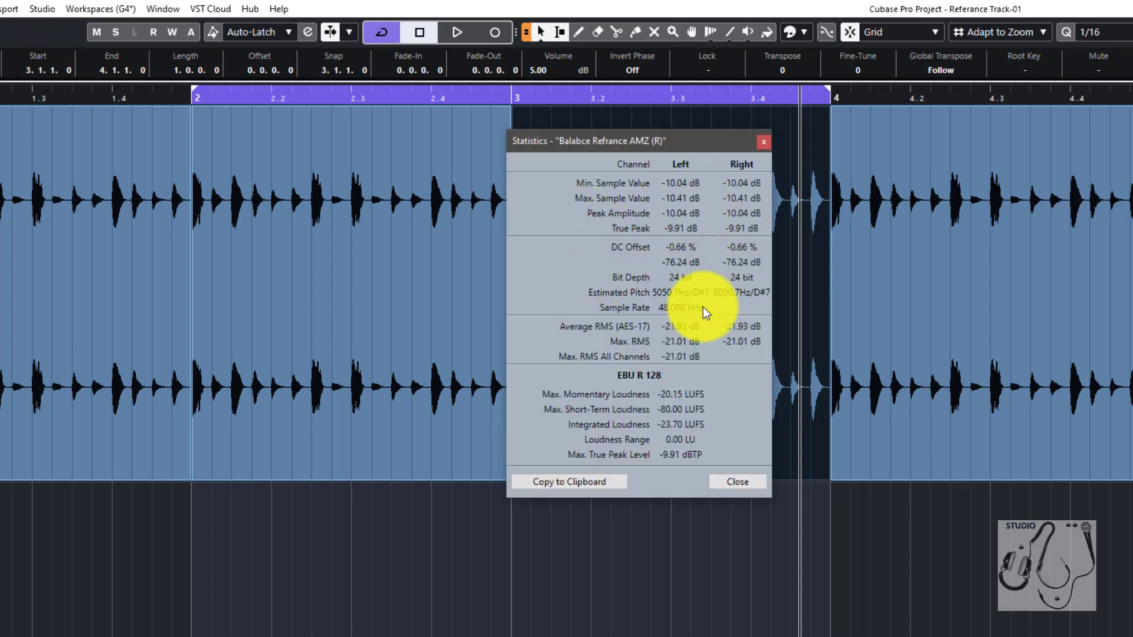
pyautogui.click(764, 142)
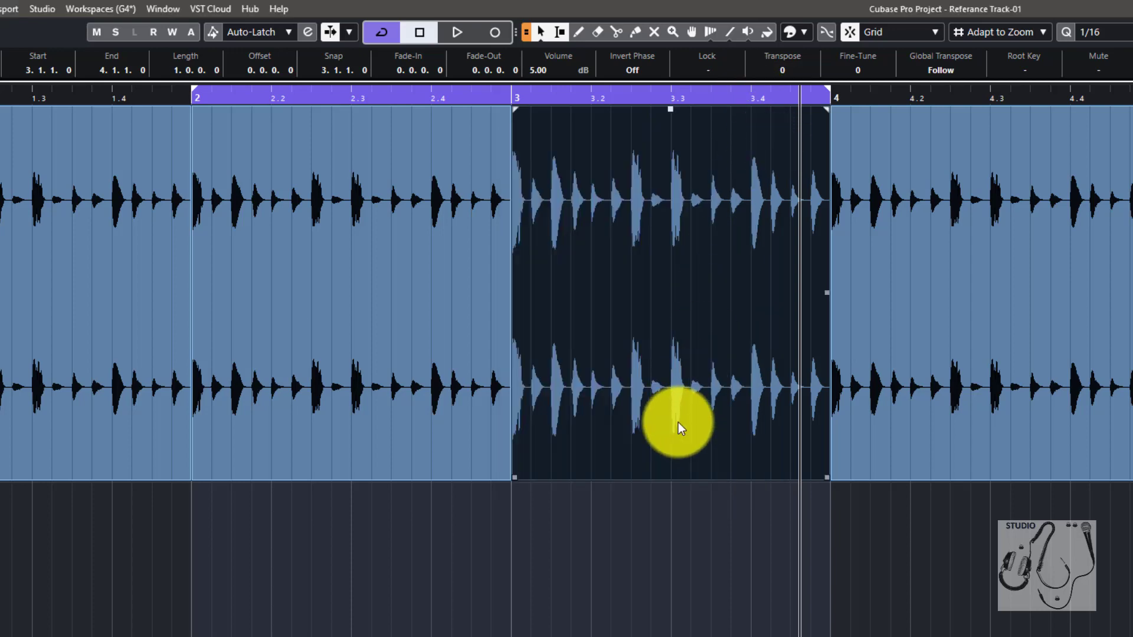
pyautogui.click(253, 316)
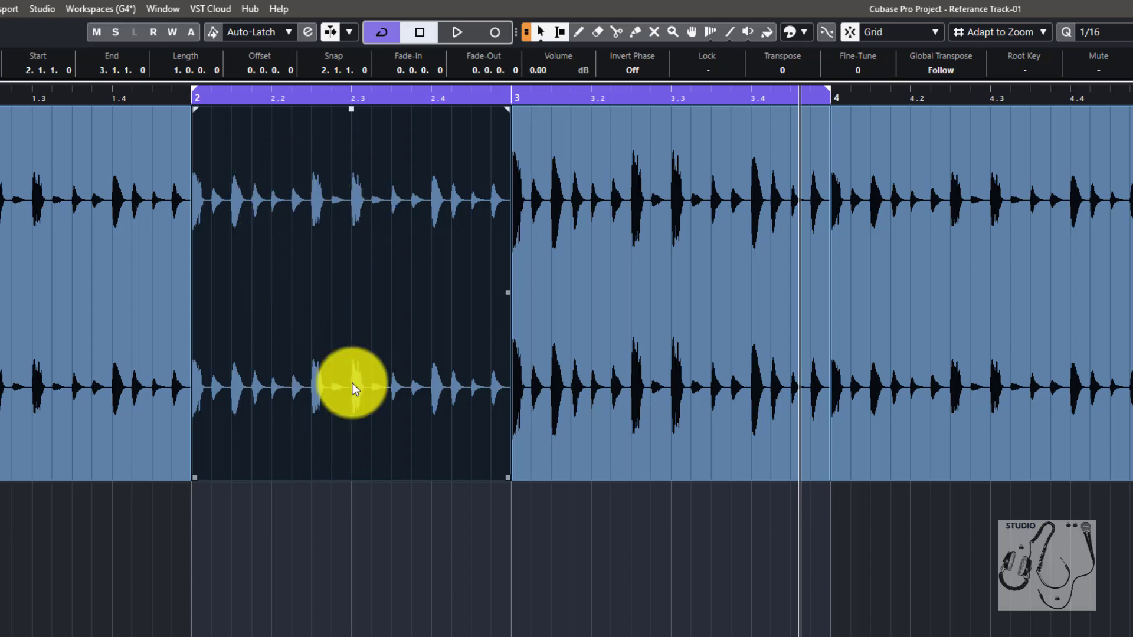
# - Bounce the bar 3 event to a new audio file and replace the event with it
pyautogui.click(615, 370)
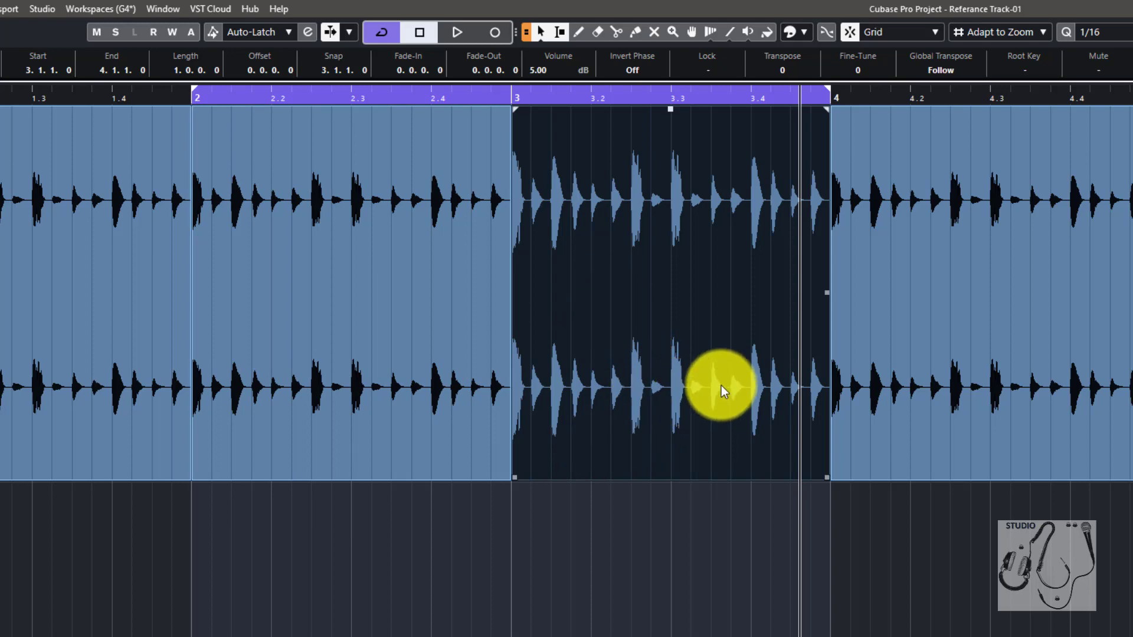
pyautogui.click(66, 8)
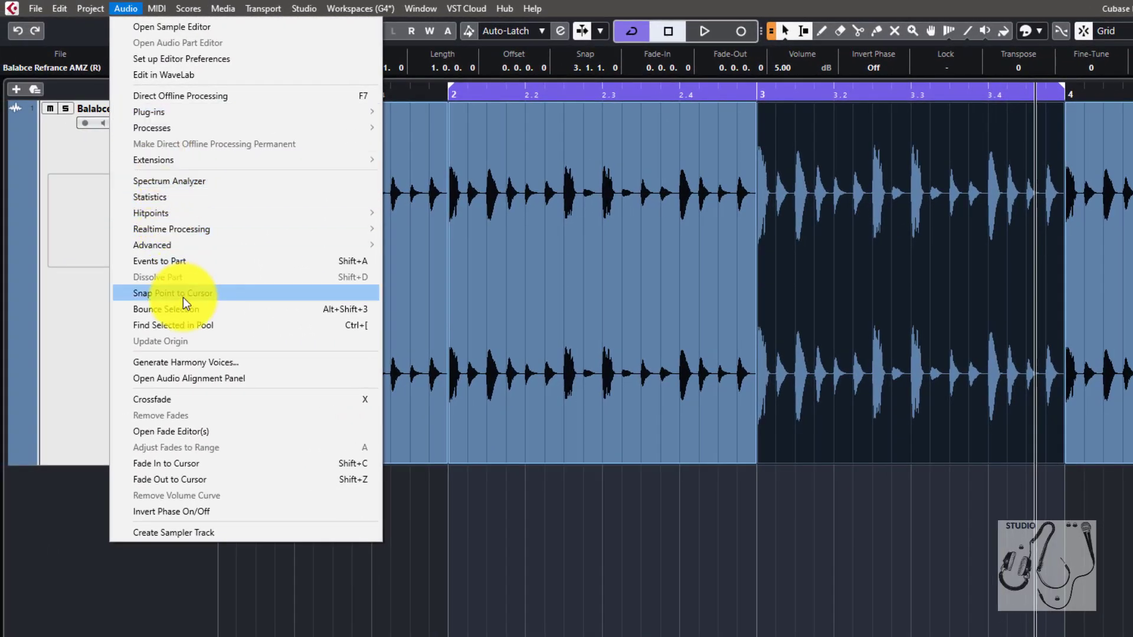
pyautogui.click(179, 311)
pyautogui.click(887, 543)
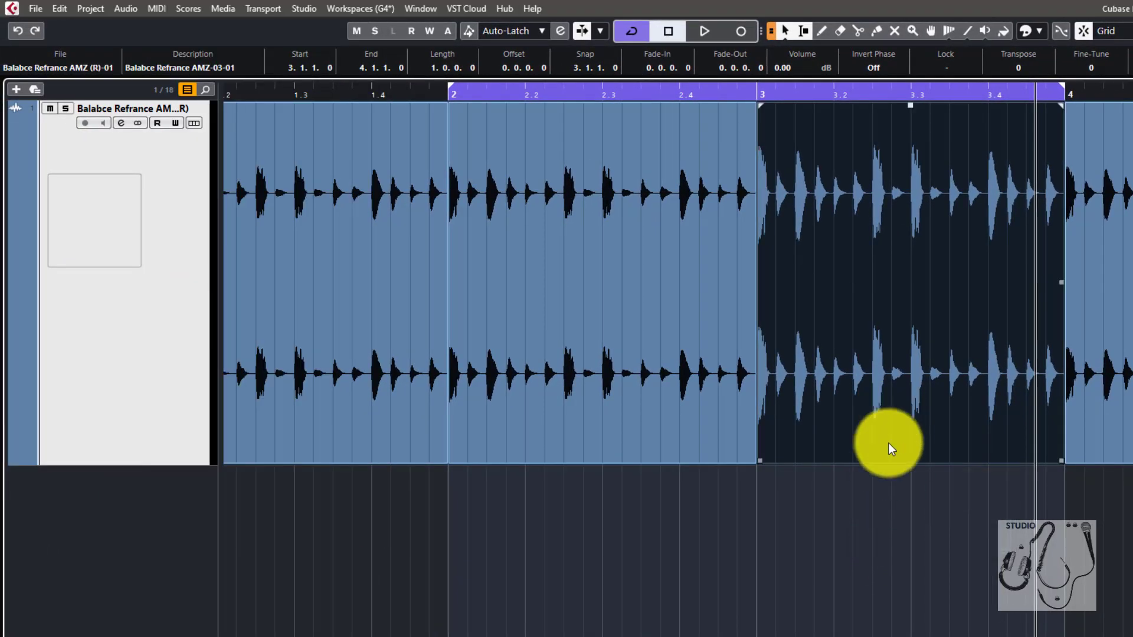
# - Compare the bounced bar 3 event's volume value with that of the bar 2 event
pyautogui.click(892, 459)
pyautogui.click(892, 394)
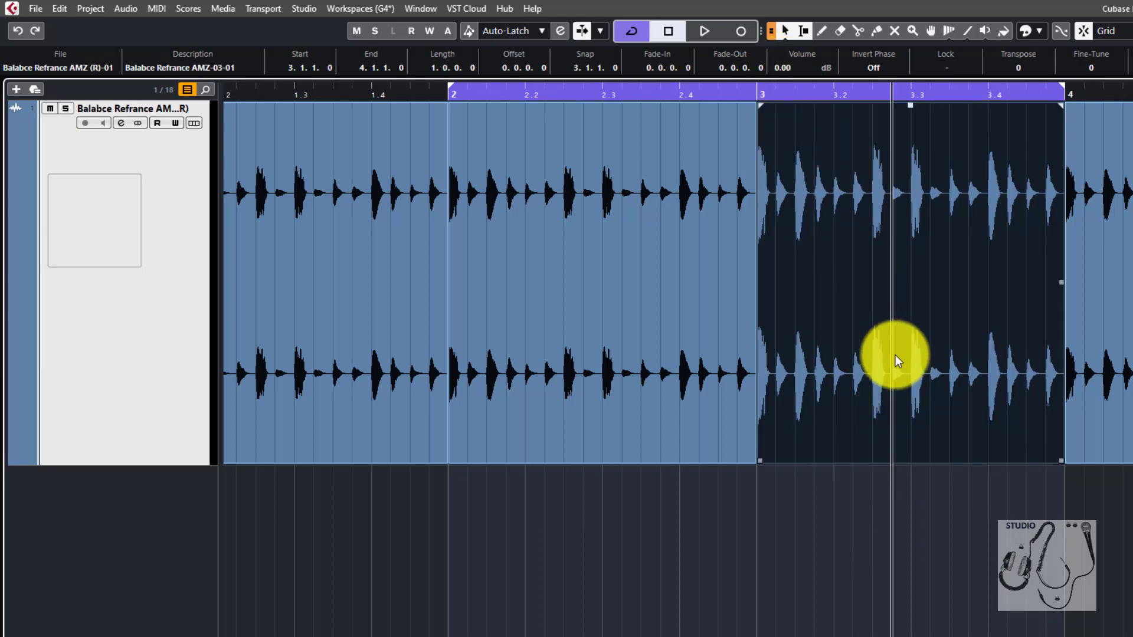
pyautogui.click(611, 346)
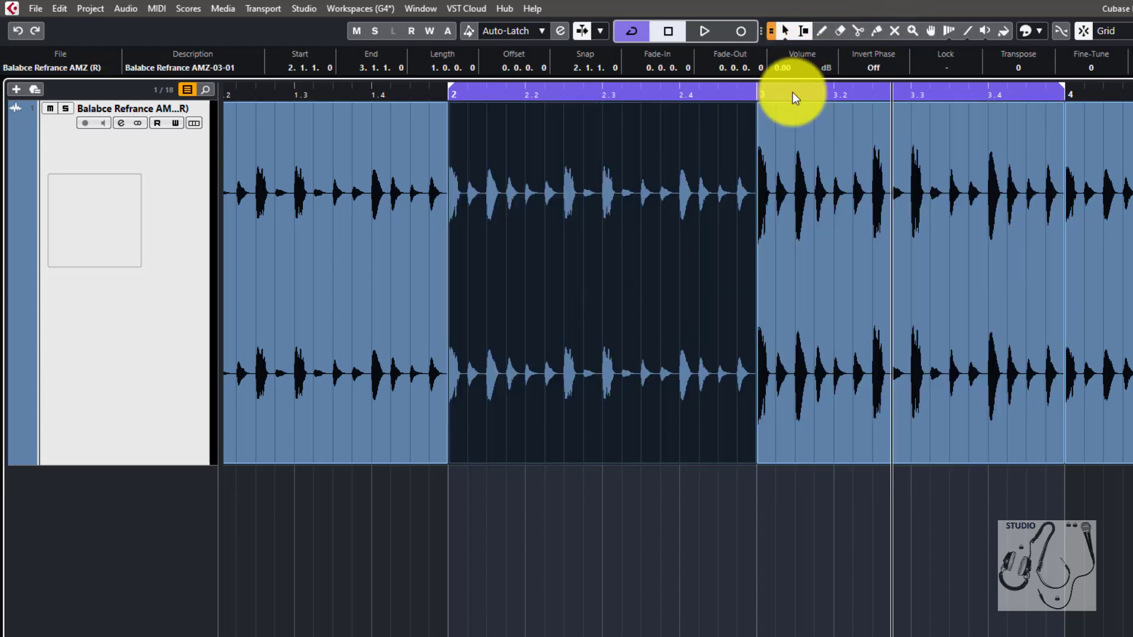
pyautogui.click(887, 248)
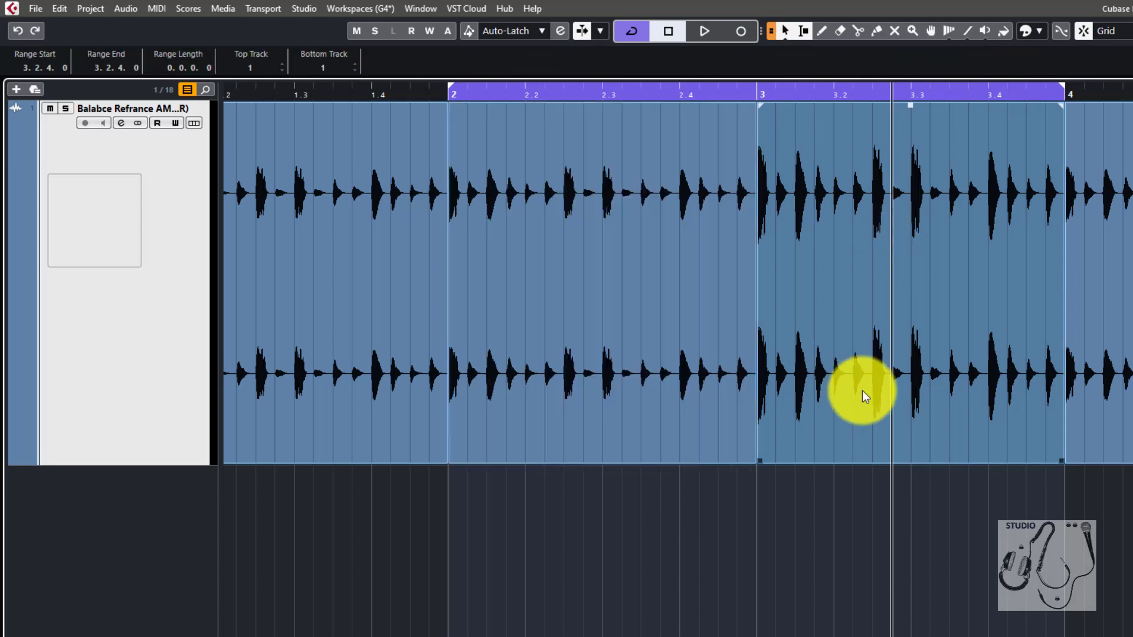
# - Check the audio statistics of the bounced bar 3 event
pyautogui.click(862, 391)
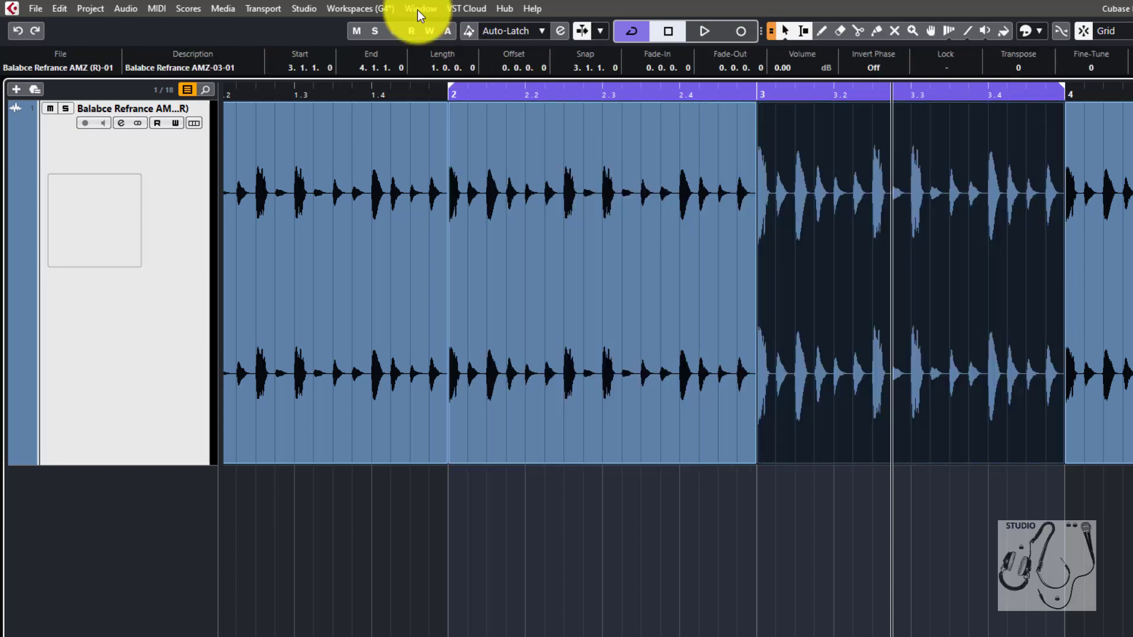
pyautogui.click(125, 13)
pyautogui.click(171, 182)
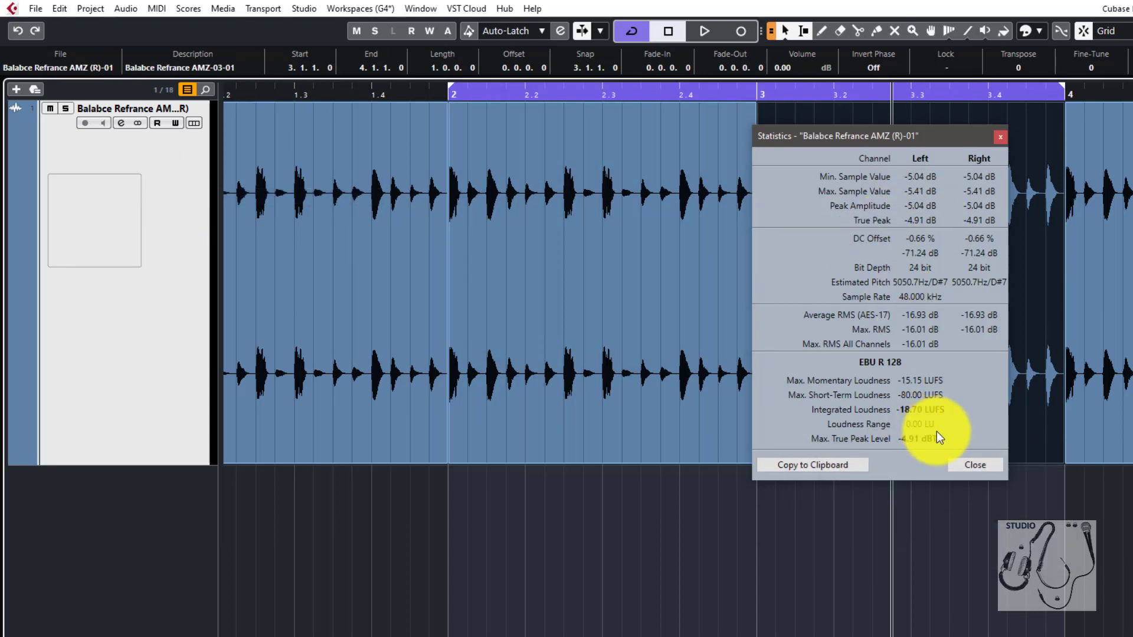
pyautogui.click(1000, 138)
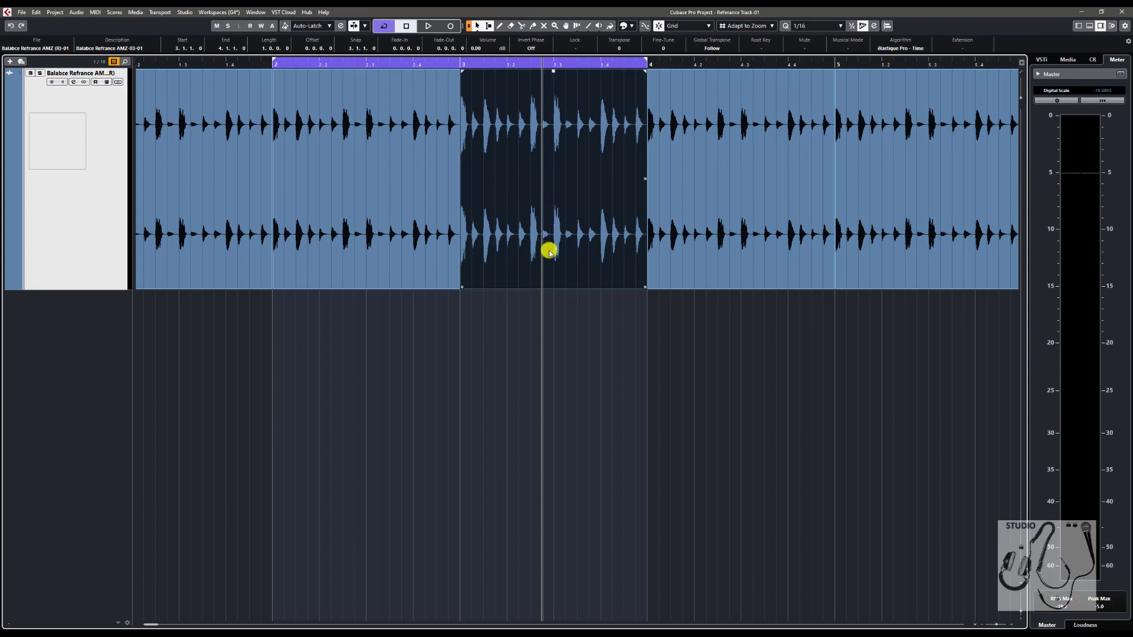
# - Revert the bounced bar 3 event to its original audio and reset its event volume to 0.00 dB
pyautogui.click(374, 231)
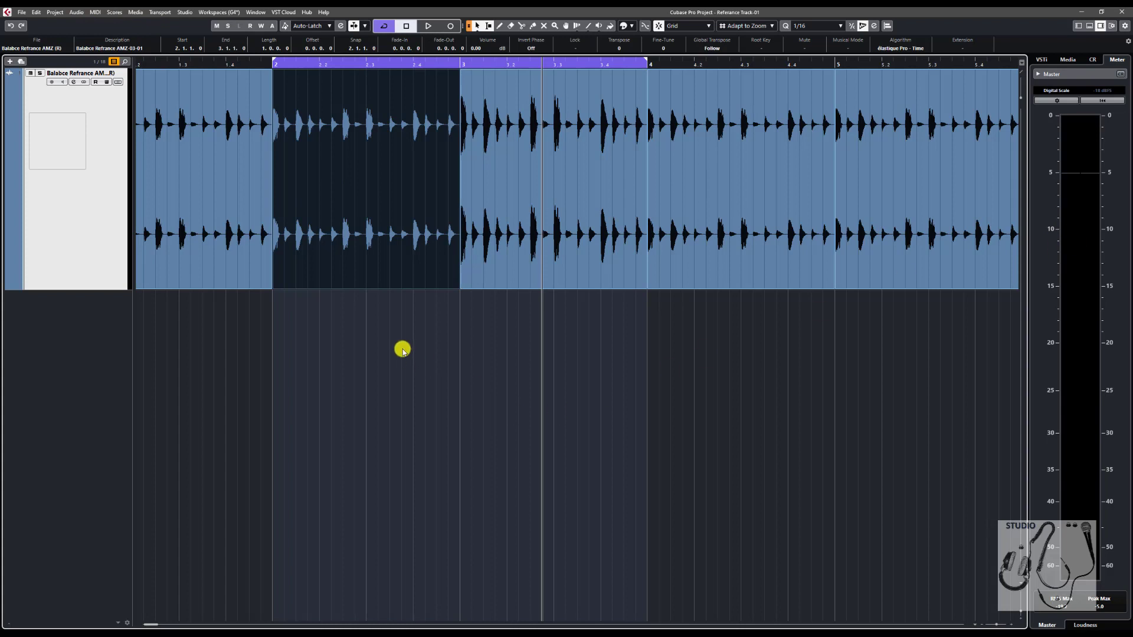
pyautogui.click(511, 247)
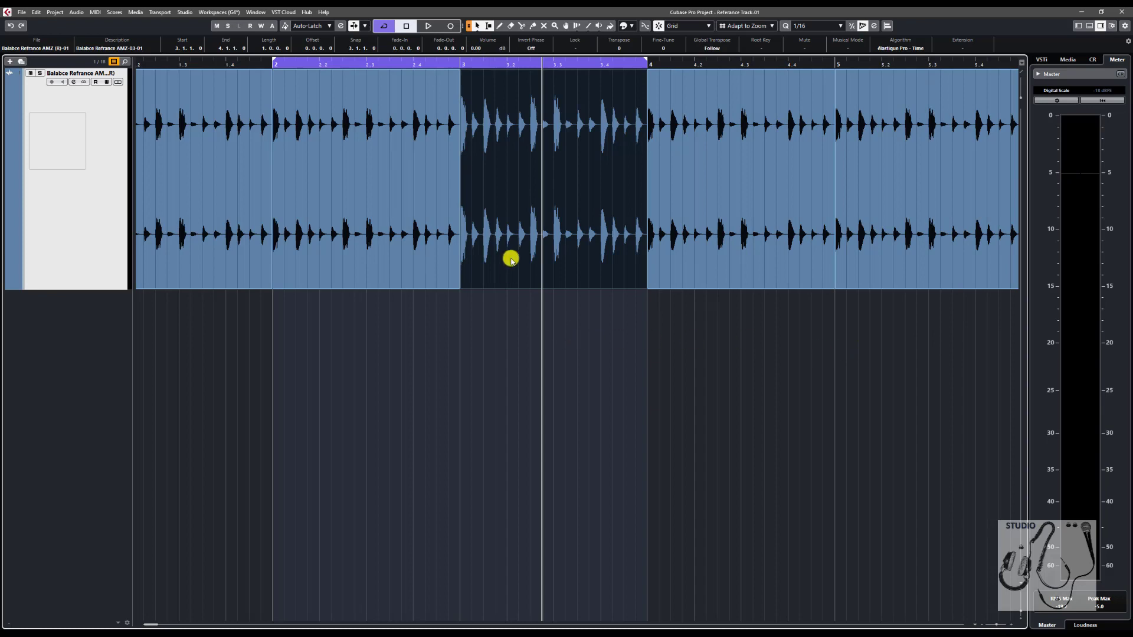
pyautogui.click(482, 384)
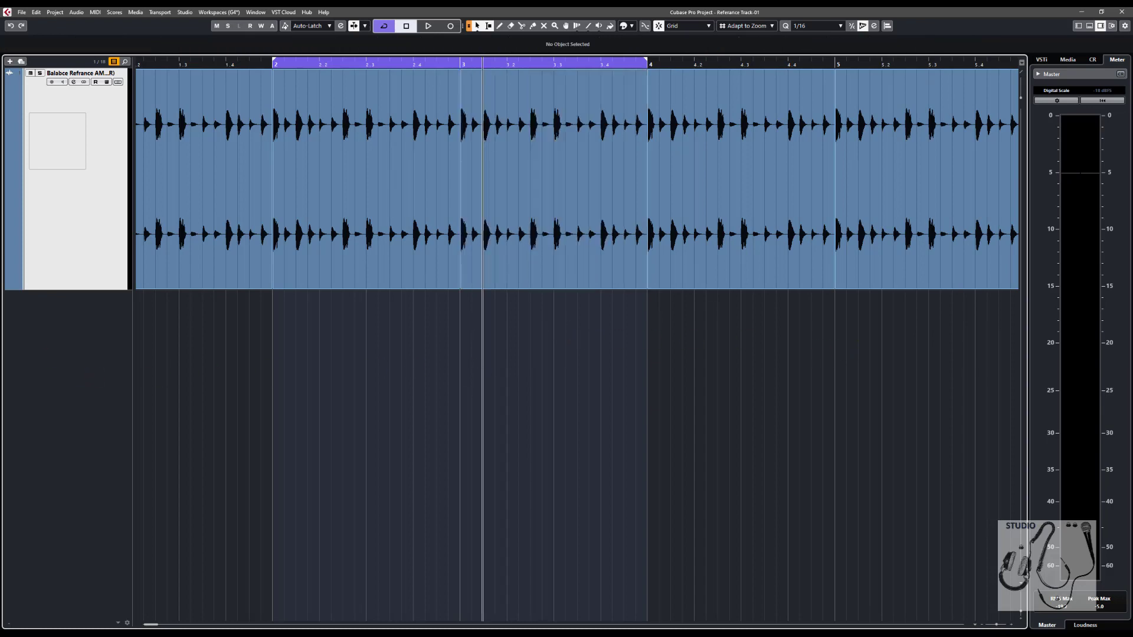
pyautogui.click(522, 235)
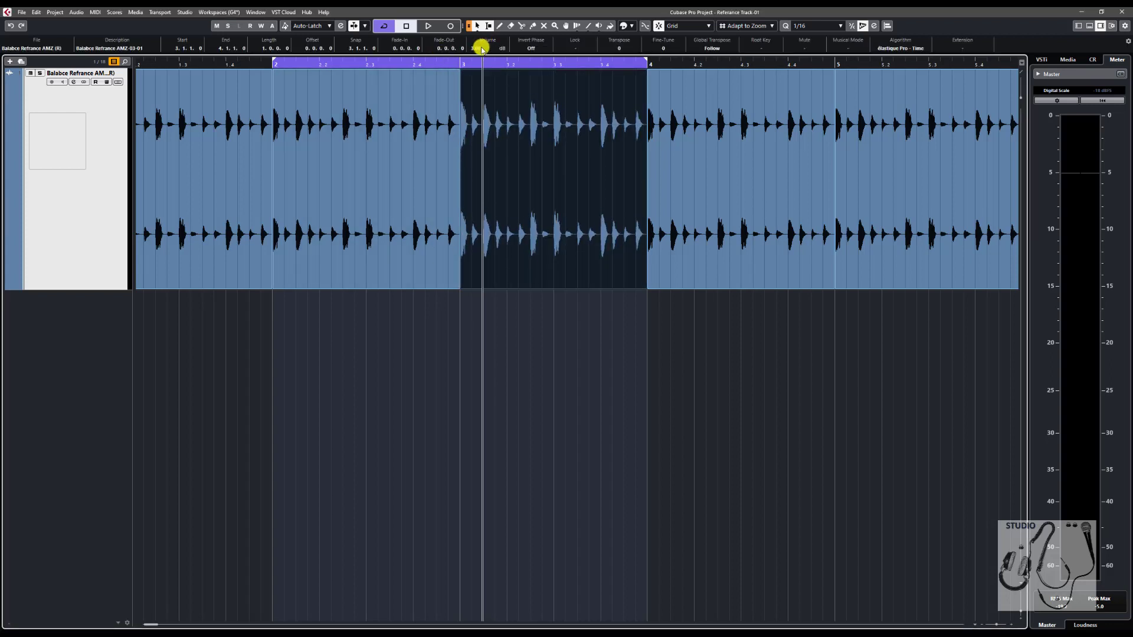
pyautogui.keyDown('ctrl'); pyautogui.click(482, 49); pyautogui.keyUp('ctrl')
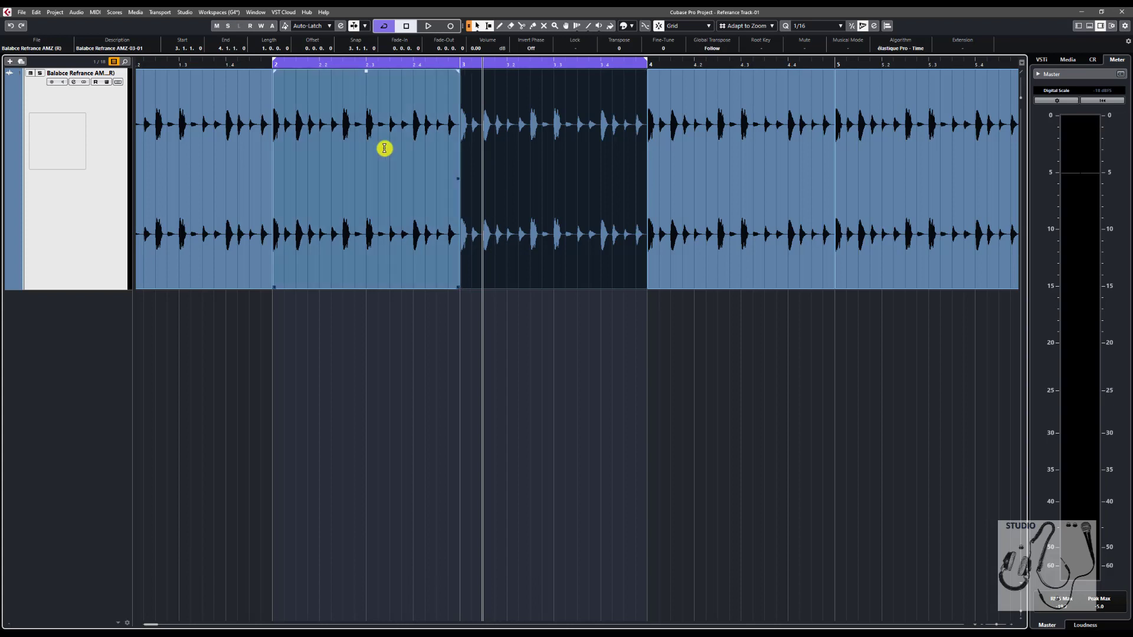
# - Apply peak normalization with a maximum peak level of -5.00 dB to the bar 3 event using Direct Offline Processing
pyautogui.press('F7')
pyautogui.click(644, 353)
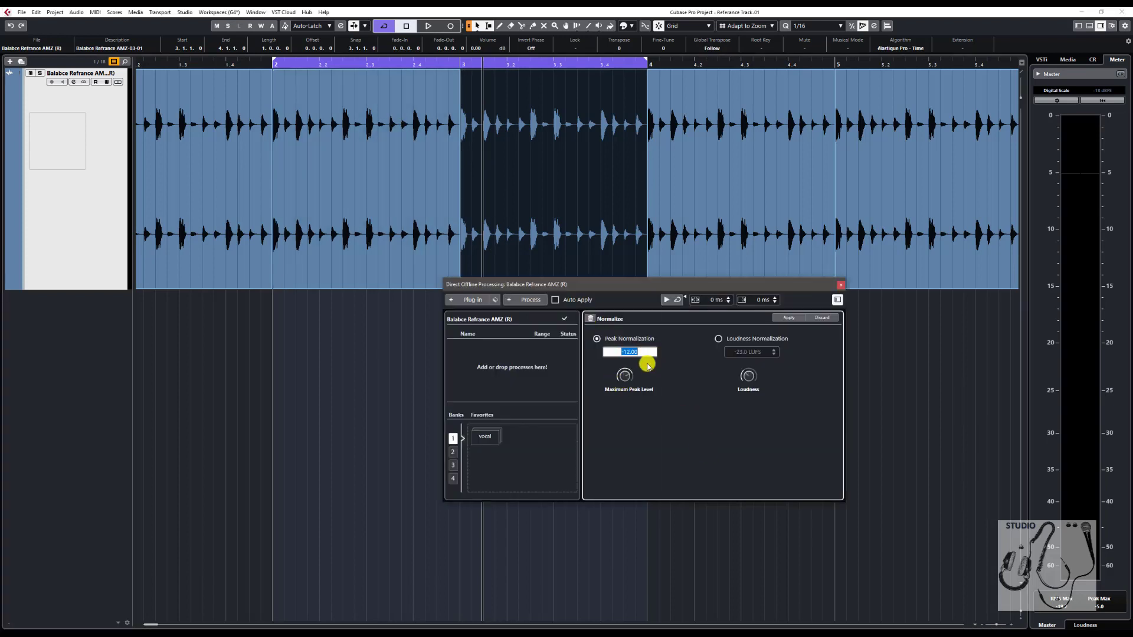
pyautogui.write('-01')
pyautogui.press('Return')
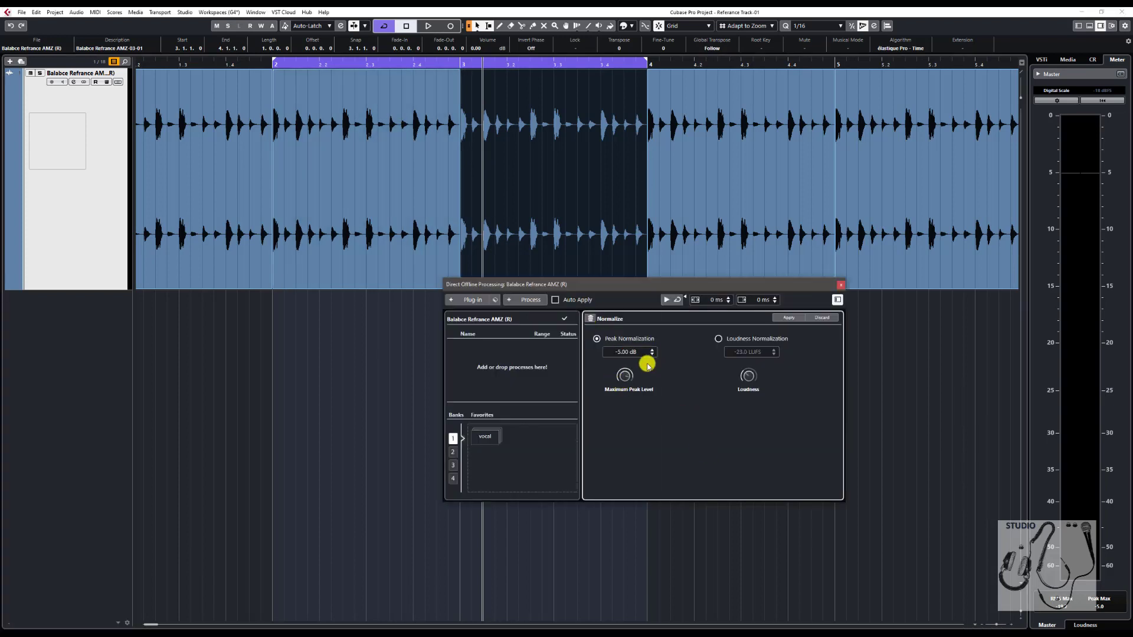
pyautogui.click(789, 317)
pyautogui.click(599, 314)
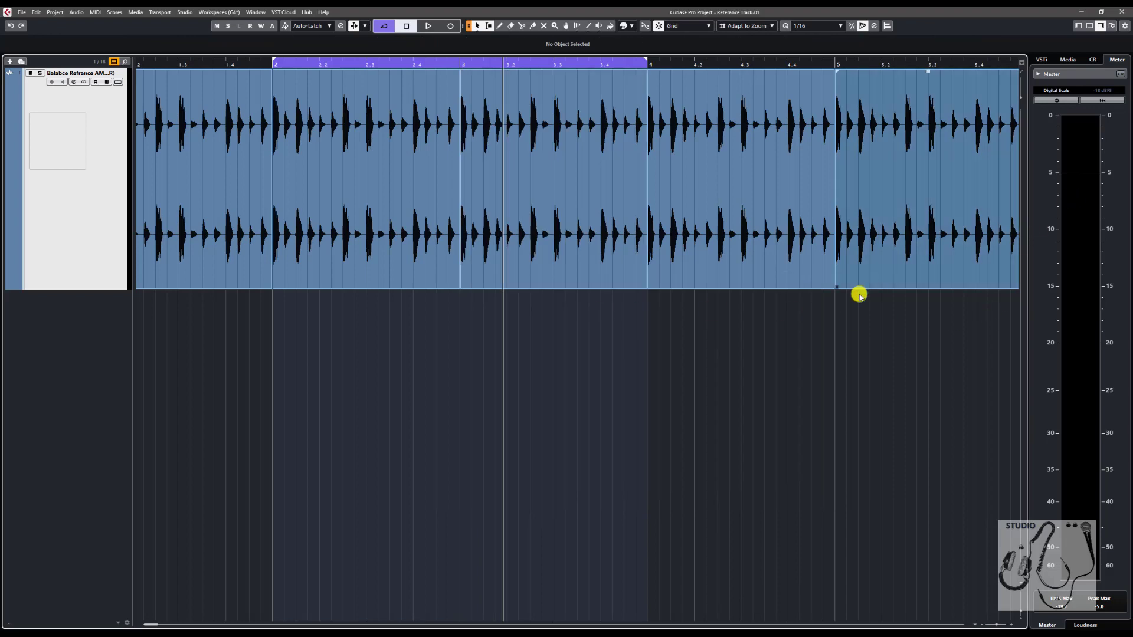
# - Play back the normalized audio briefly and check the audio statistics of the bar 3 event
pyautogui.press('space')
pyautogui.press('space')
pyautogui.click(637, 265)
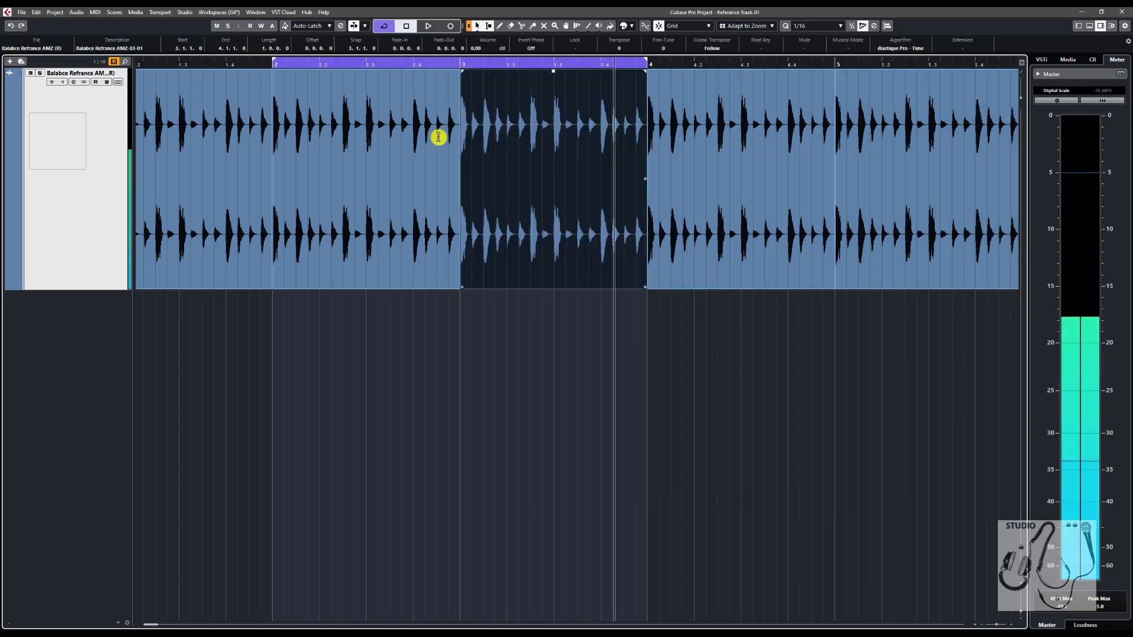
pyautogui.click(73, 13)
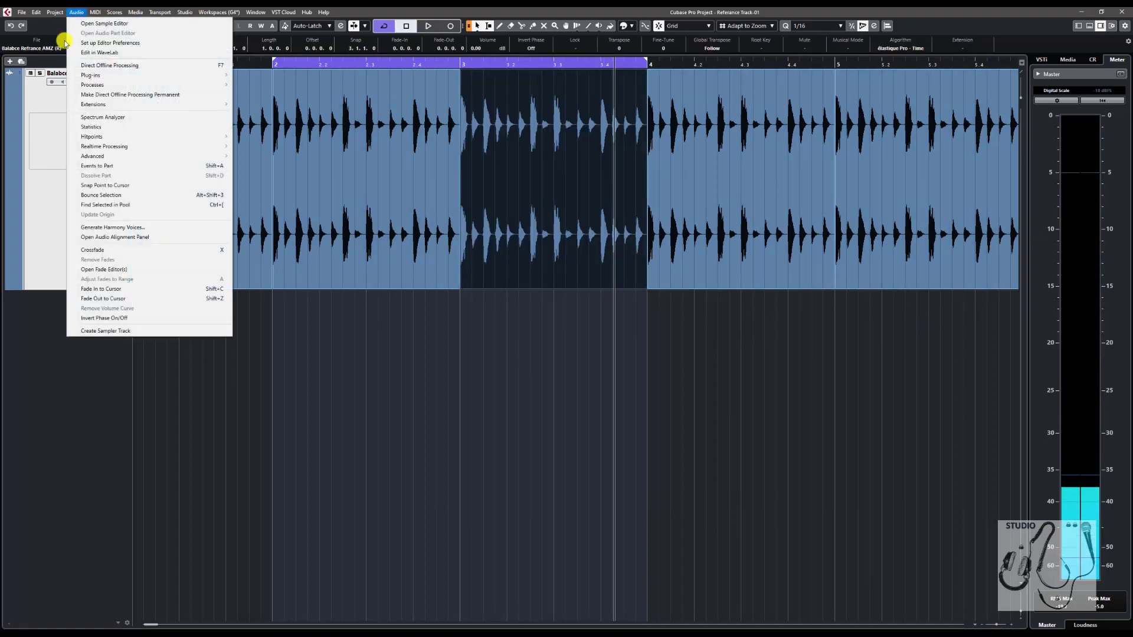
pyautogui.click(112, 124)
pyautogui.click(608, 90)
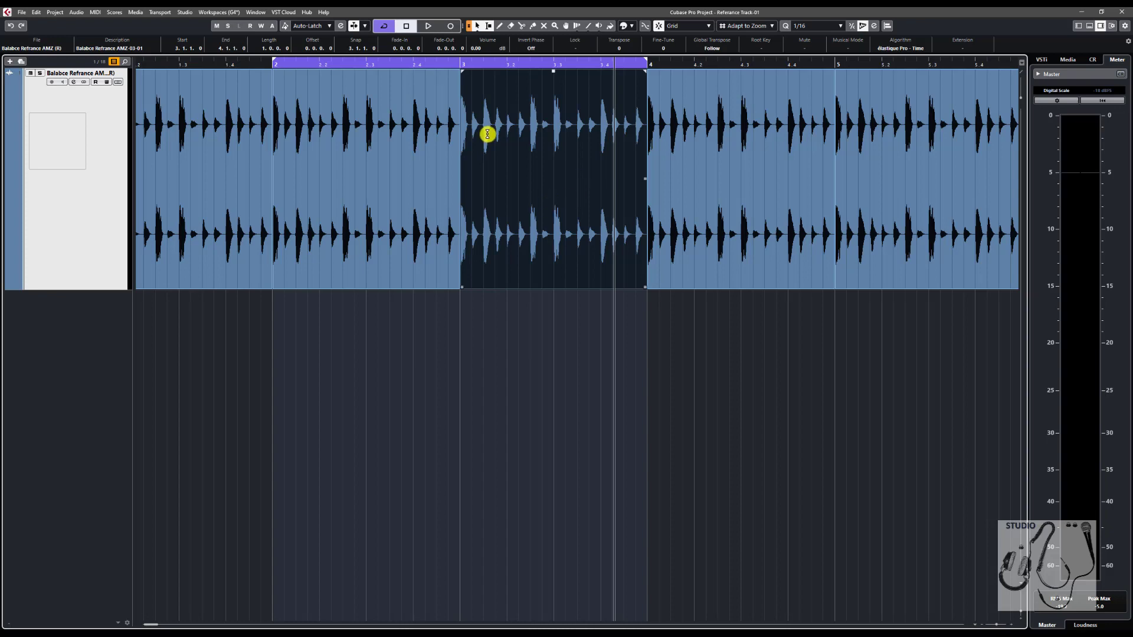
pyautogui.click(77, 12)
pyautogui.moveTo(206, 84)
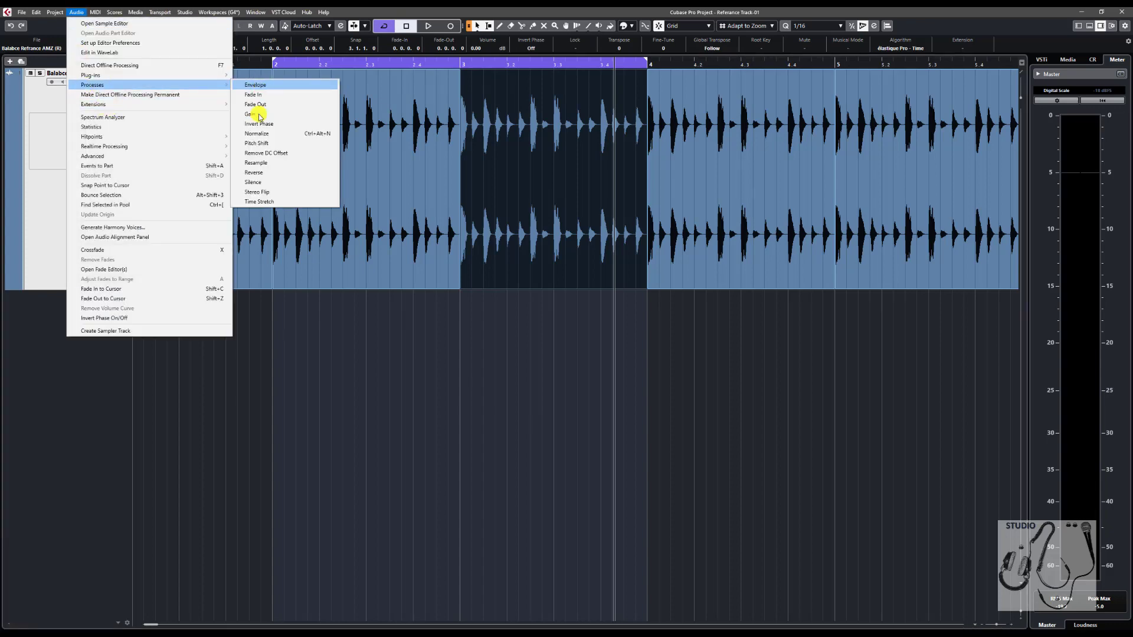
pyautogui.click(358, 354)
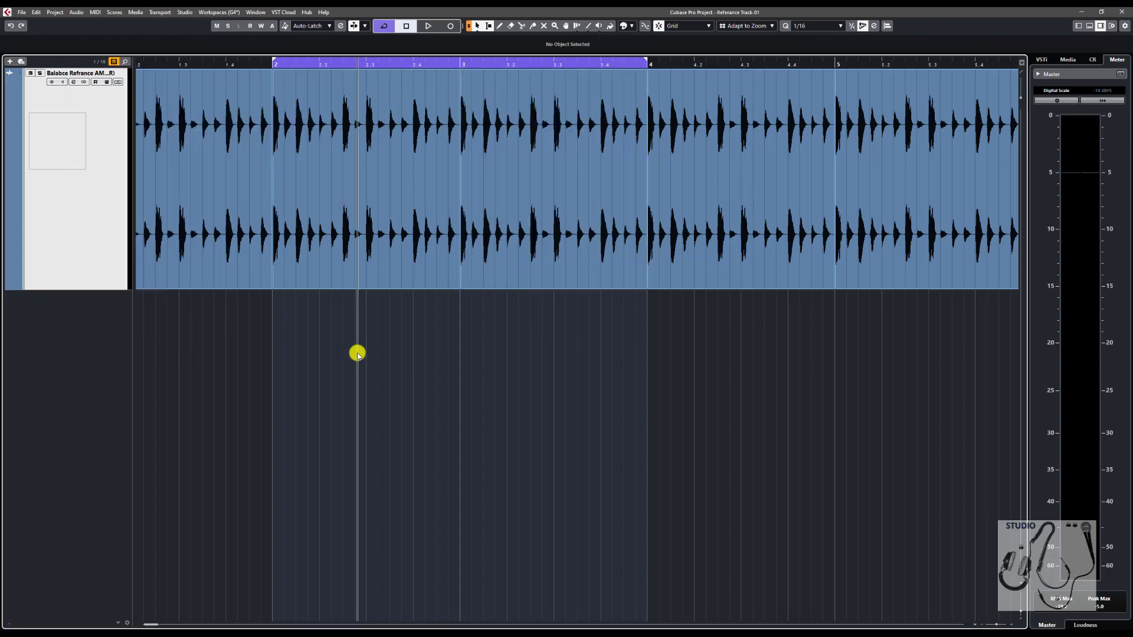
# - Change the volume of the bar 2 and bar 3 events together, up to 4.24 dB and back down to -1.82 dB
pyautogui.moveTo(534, 313); pyautogui.dragTo(419, 222)
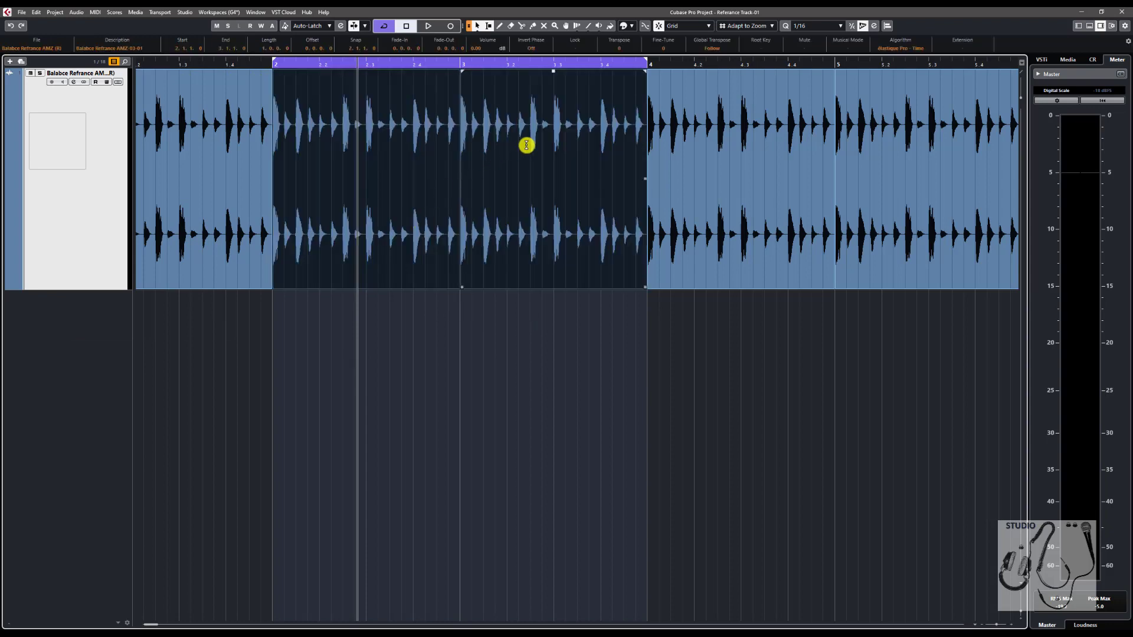
pyautogui.moveTo(551, 75); pyautogui.dragTo(463, 283)
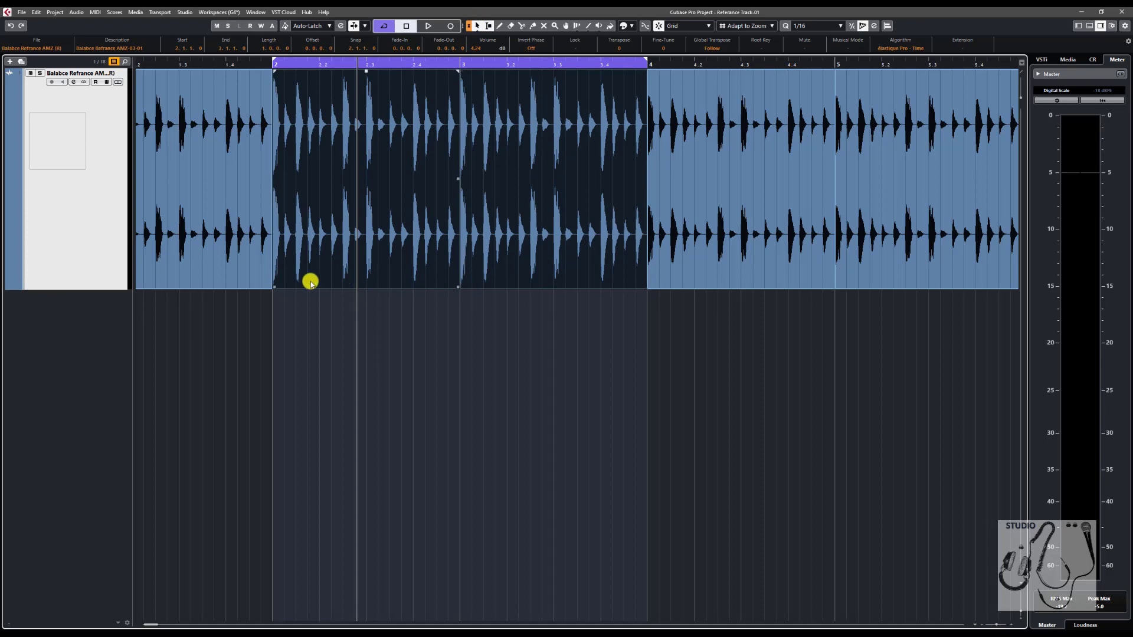
pyautogui.moveTo(399, 265); pyautogui.dragTo(524, 346)
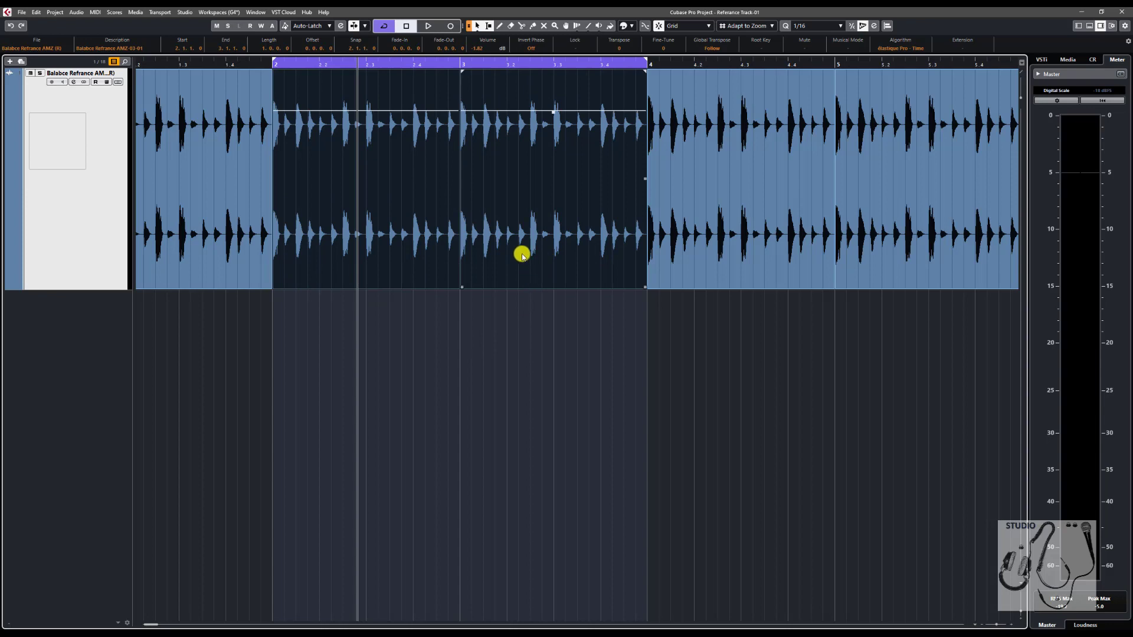
pyautogui.press('Escape')
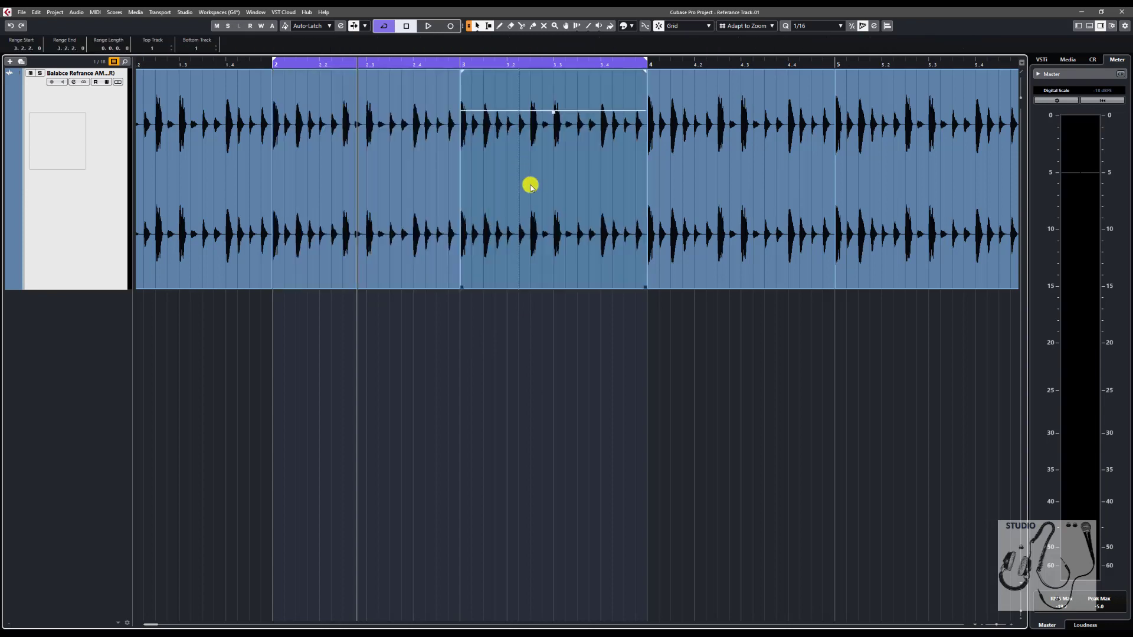
pyautogui.click(526, 236)
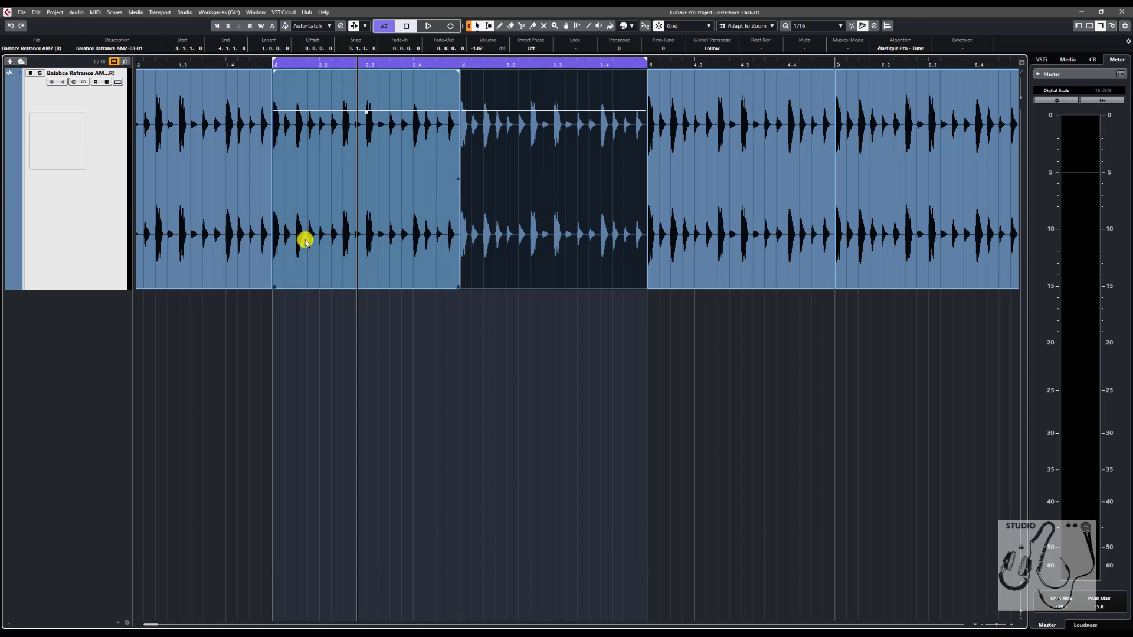
pyautogui.click(741, 399)
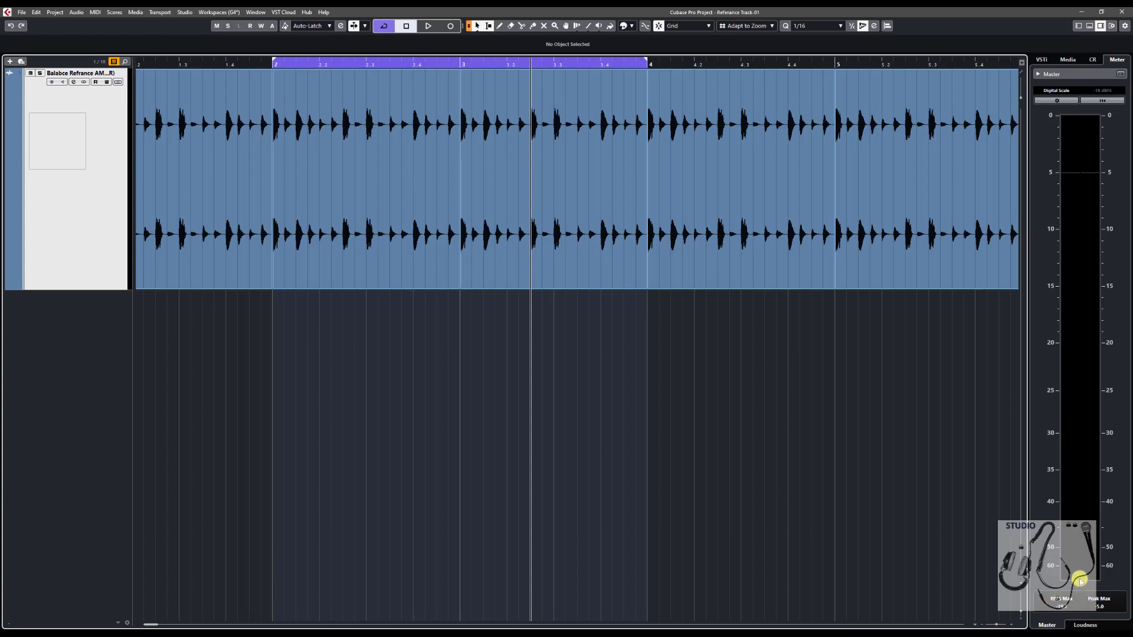
# - Review the scale options available for the master meter without changing the current one
pyautogui.click(1056, 91)
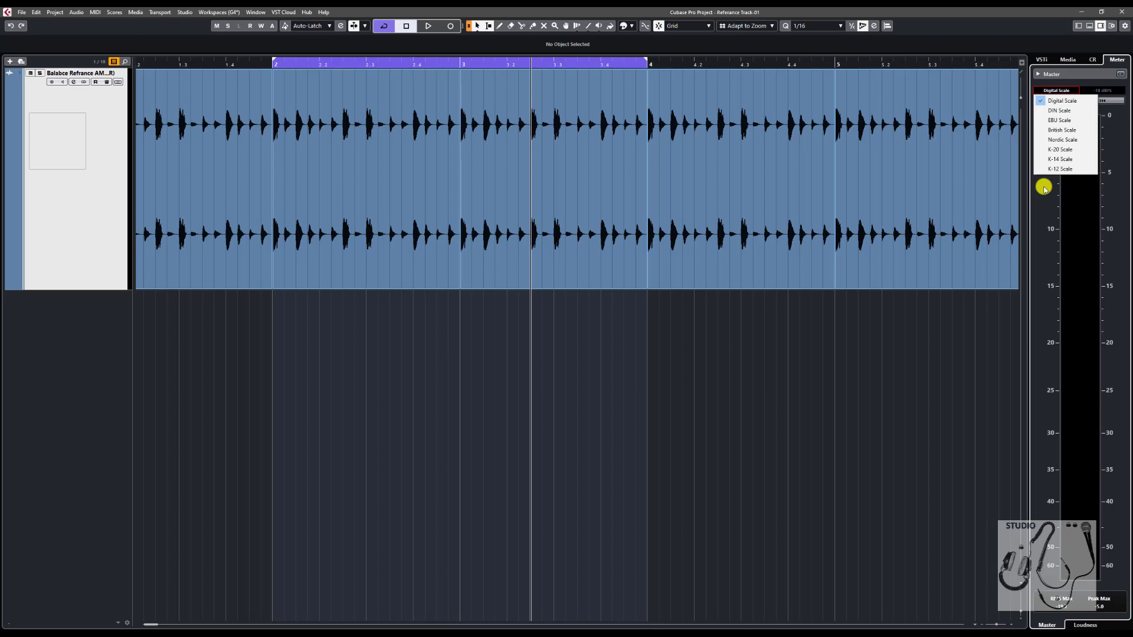
pyautogui.click(1042, 208)
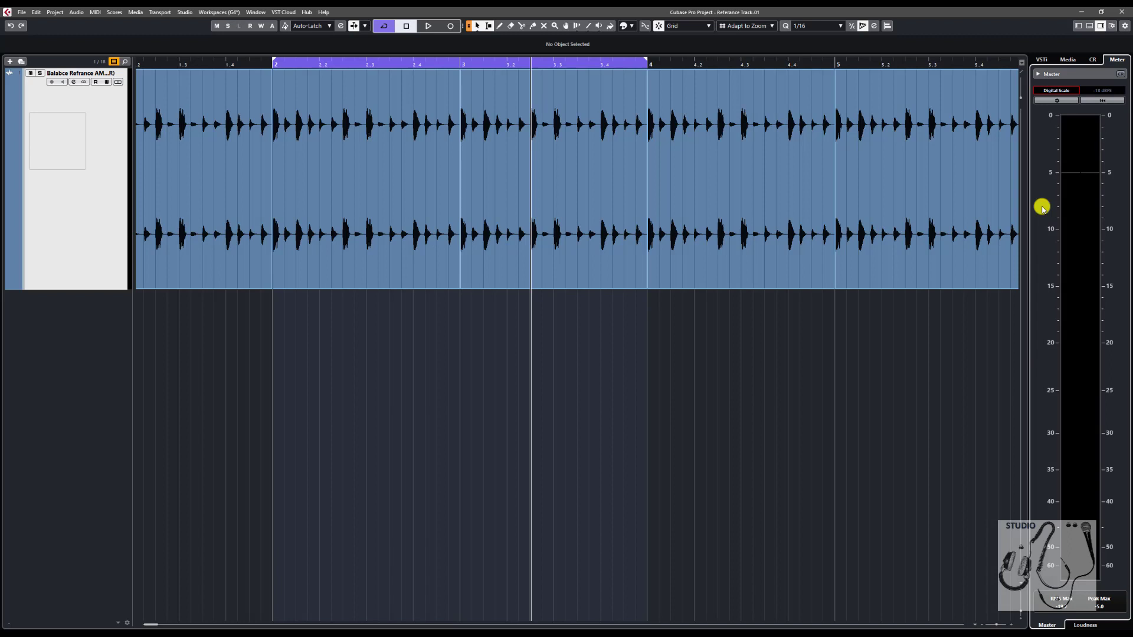
pyautogui.click(1062, 90)
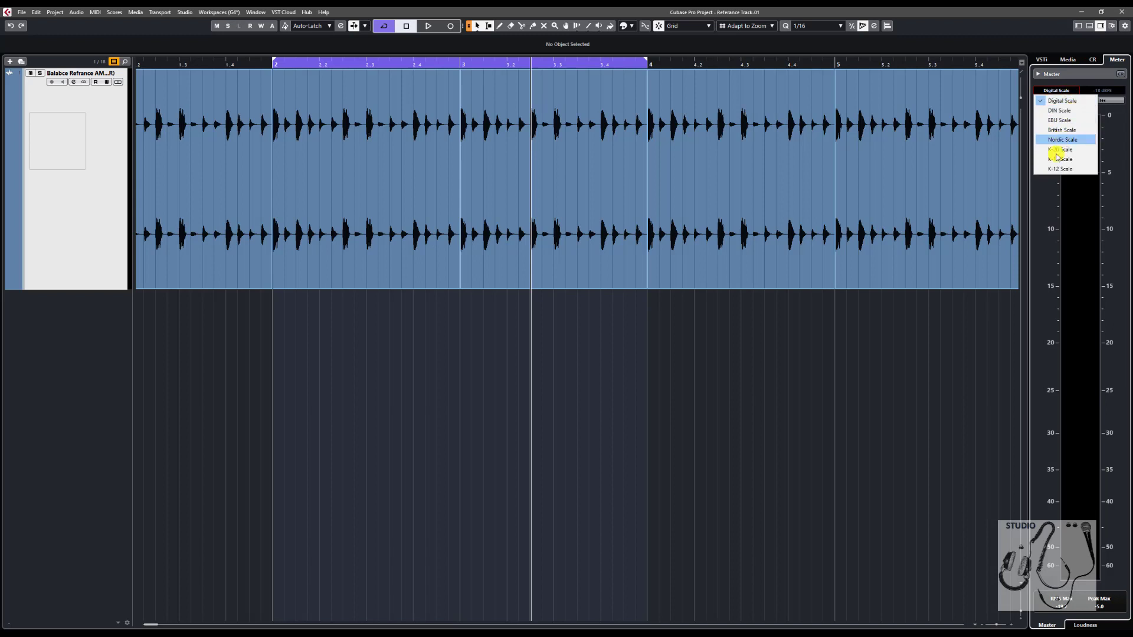
pyautogui.click(604, 243)
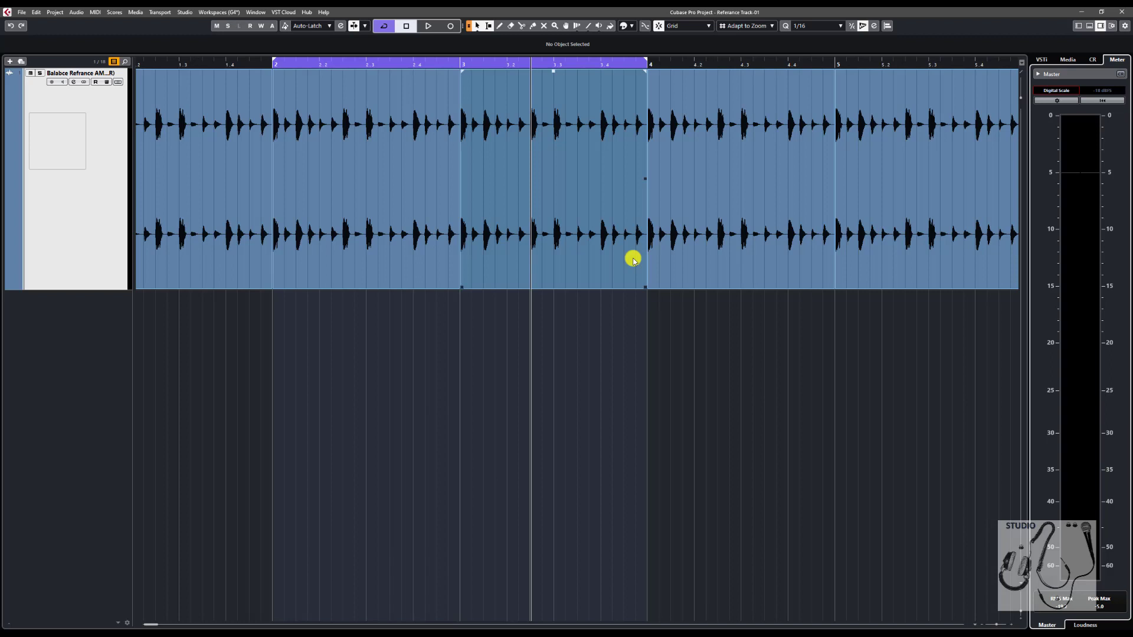
# - Reset the master meter's maximum readings and play the loop to measure RMS and peak levels on the Digital Scale
pyautogui.click(608, 264)
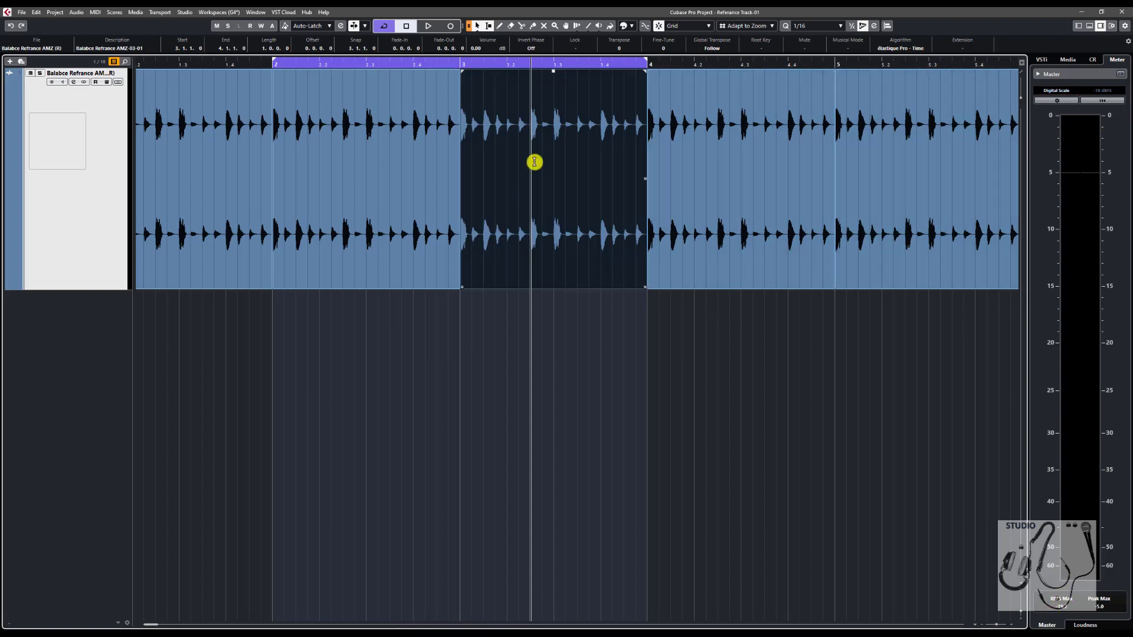
pyautogui.click(1059, 609)
pyautogui.press('space')
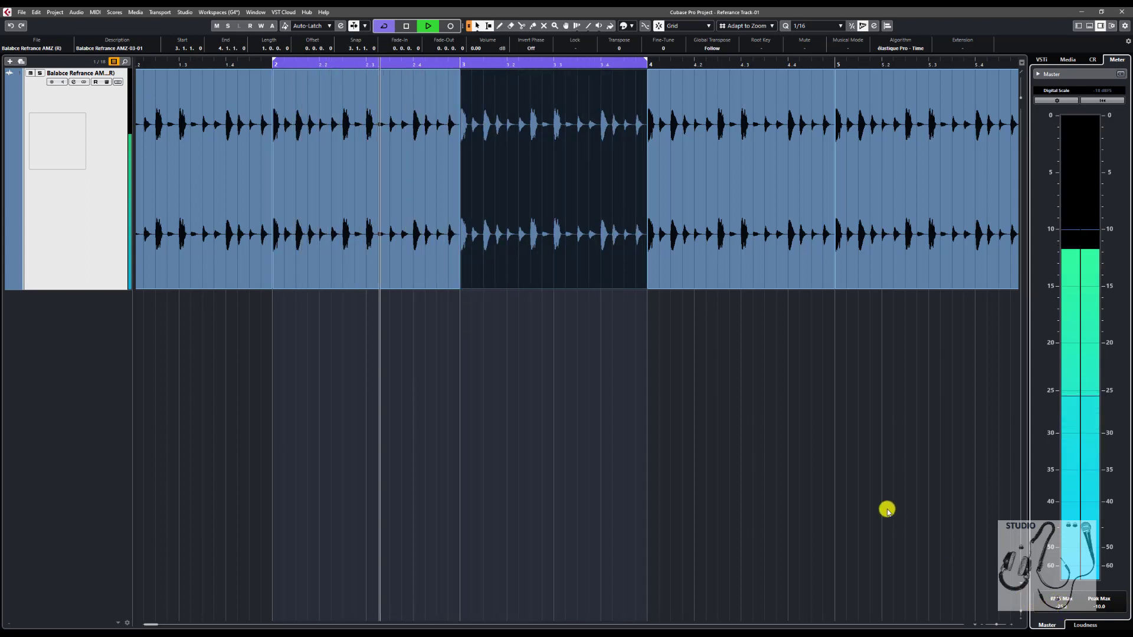
pyautogui.press('space')
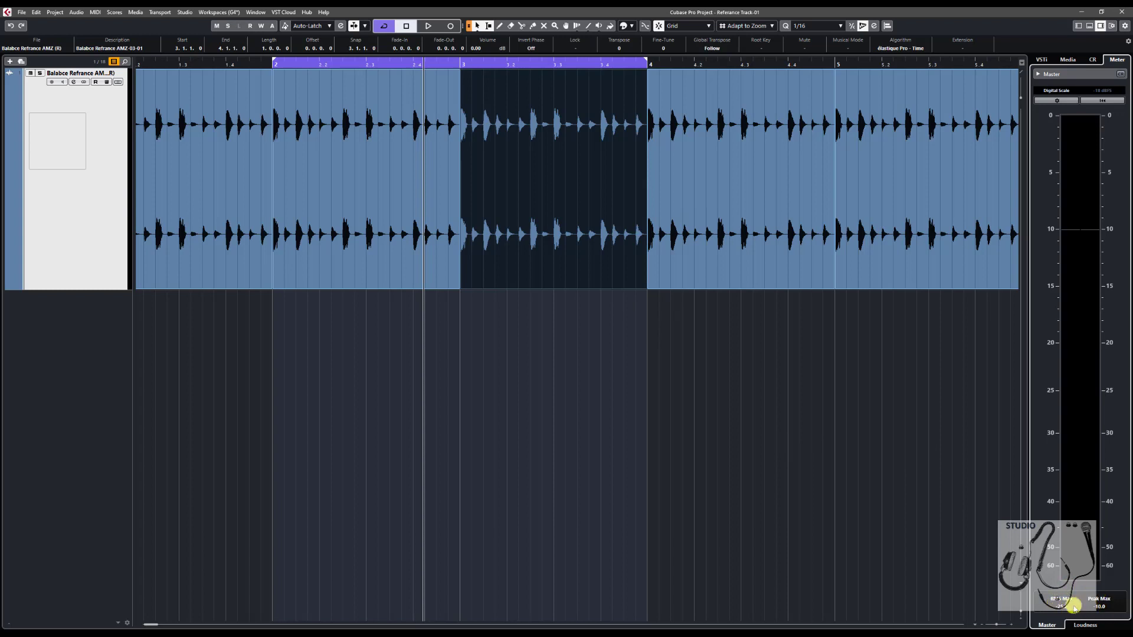
# - Switch the master meter to the DIN Scale and play the loop briefly
pyautogui.click(1056, 90)
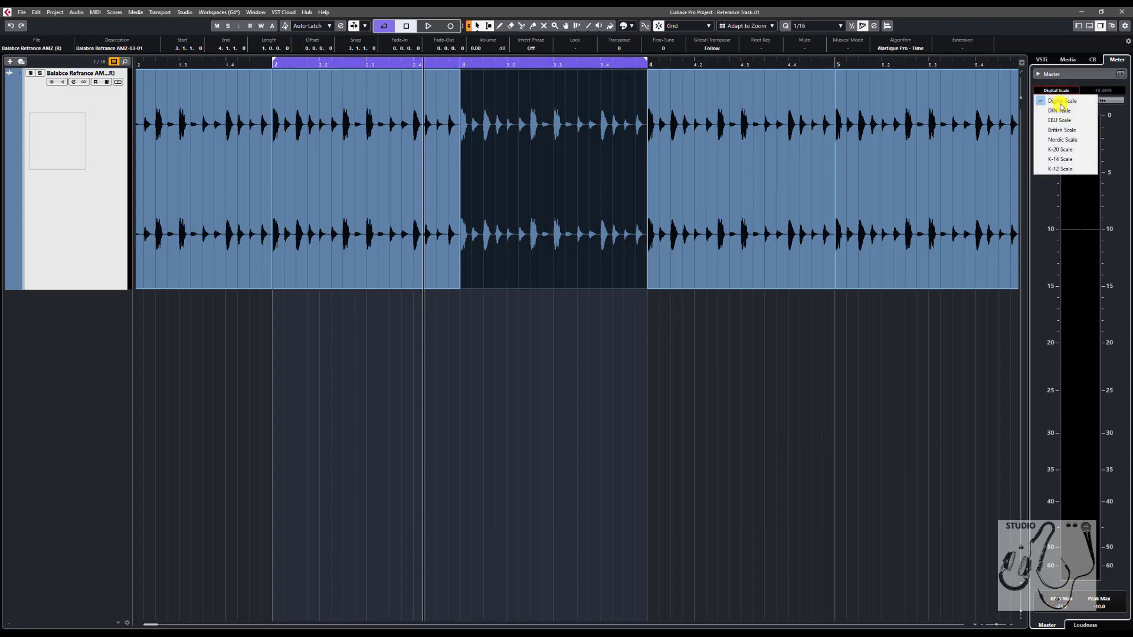
pyautogui.click(1060, 111)
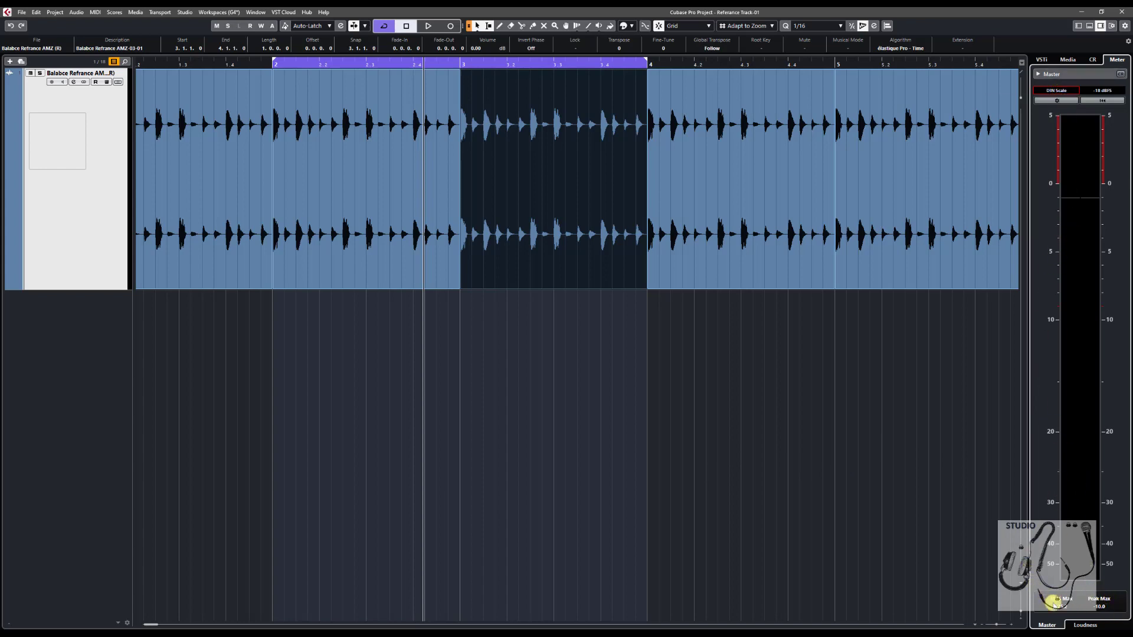
pyautogui.click(629, 445)
pyautogui.press('space')
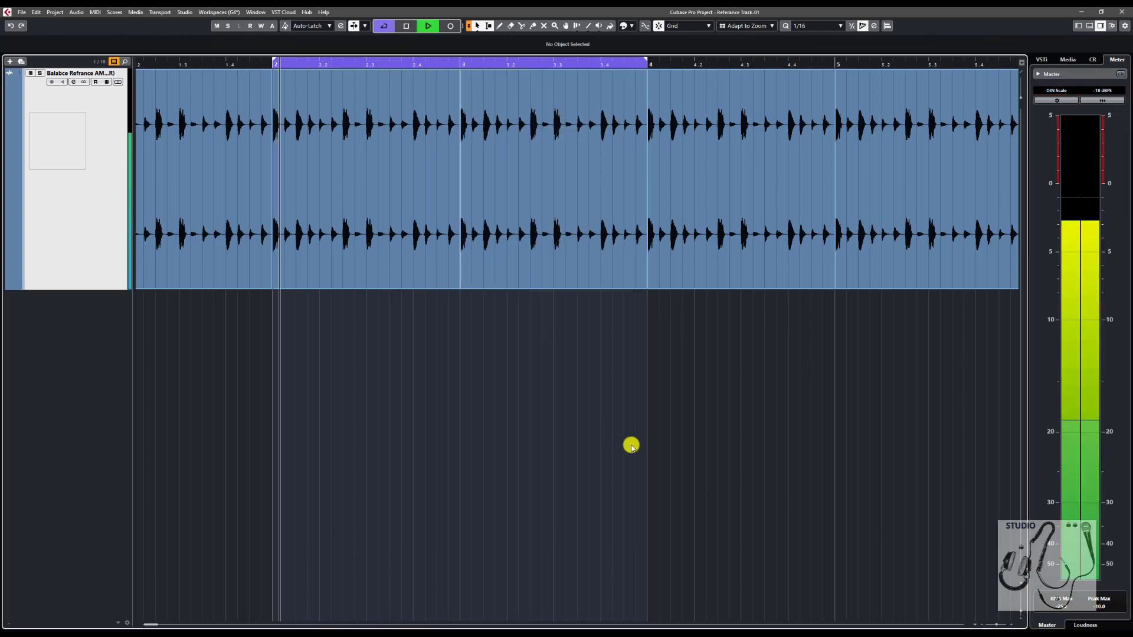
pyautogui.press('space')
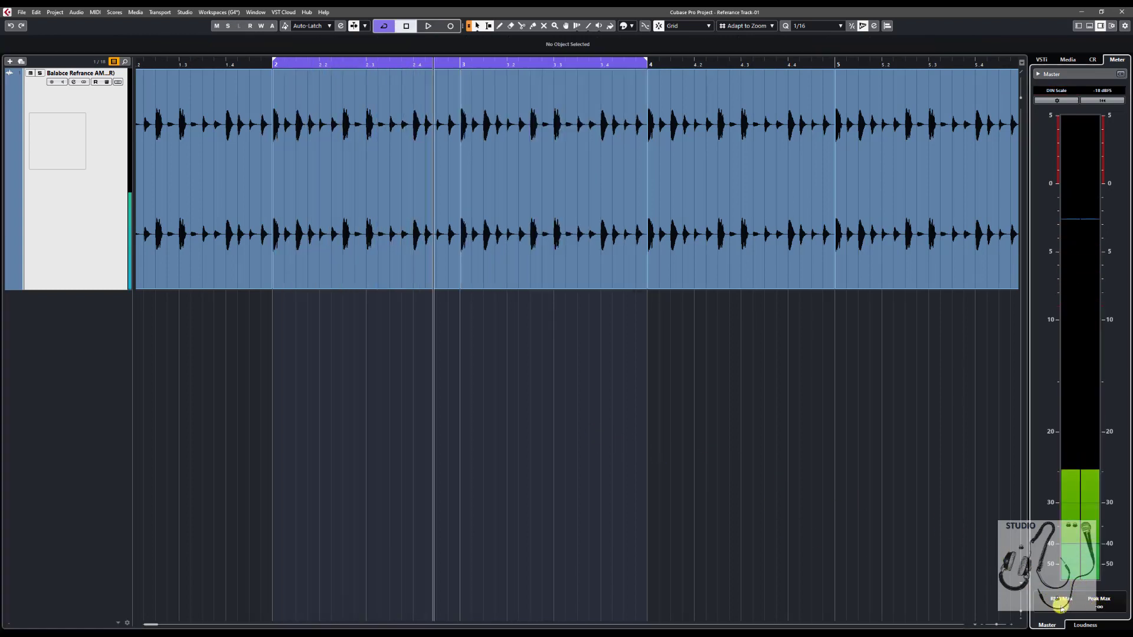
# - Return to the loop start at bar 2 and replay it to read the maximum RMS and peak levels on the DIN Scale
pyautogui.click(480, 493)
pyautogui.press('KP_1')
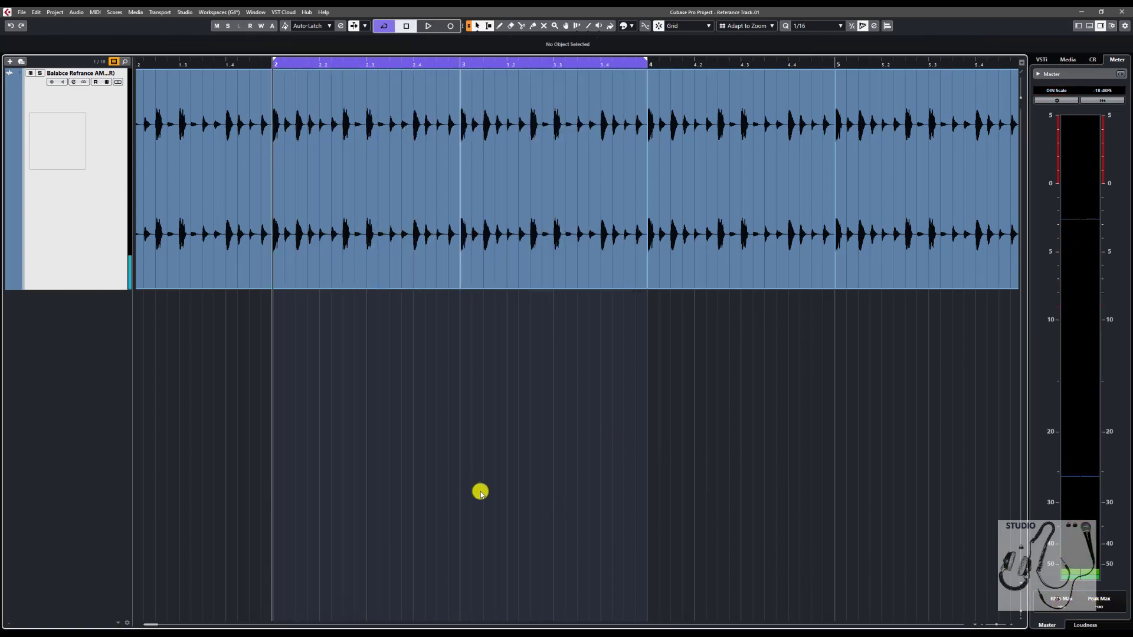
pyautogui.press('space')
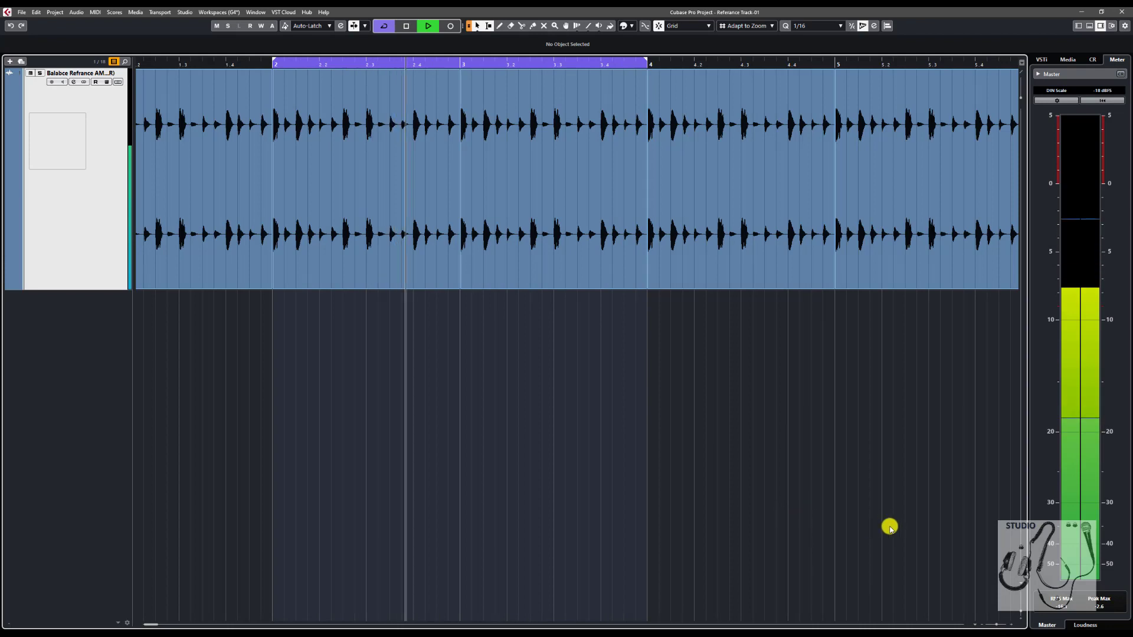
pyautogui.press('space')
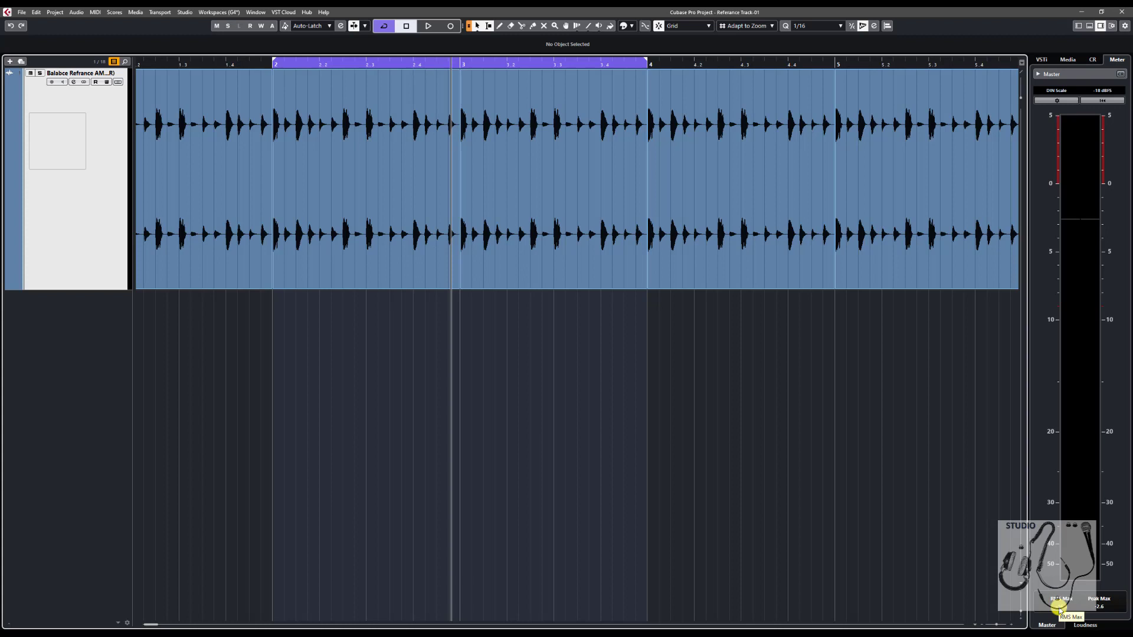
pyautogui.click(406, 151)
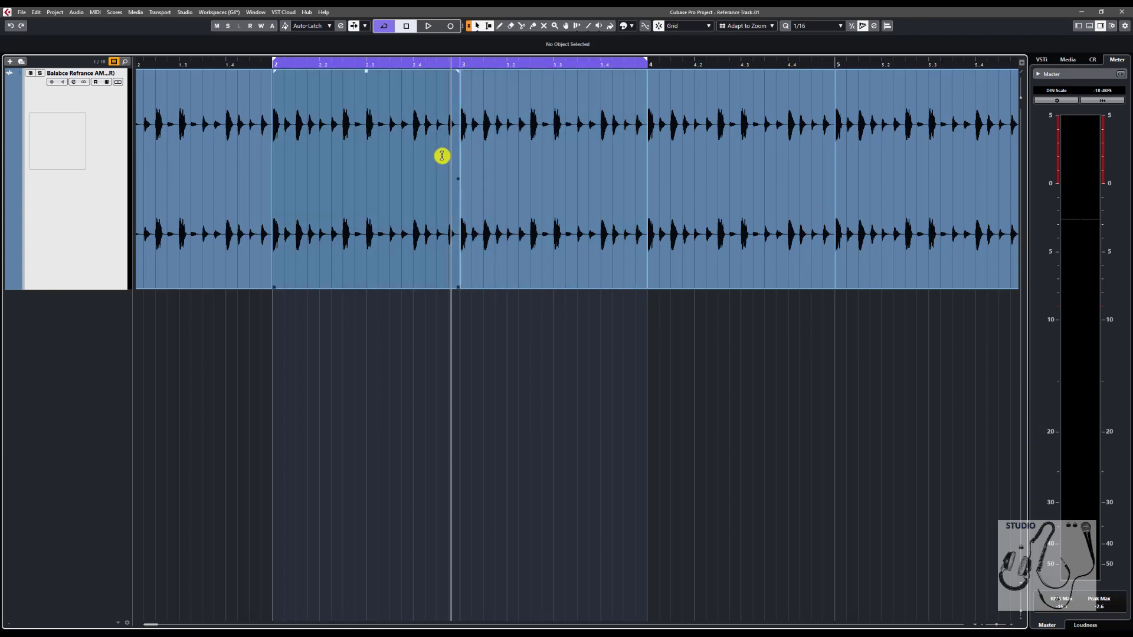
# - Switch the master meter to the EBU Scale, reset its maximum readings, and play the loop to measure the levels
pyautogui.click(1057, 90)
pyautogui.click(1062, 115)
pyautogui.click(1094, 608)
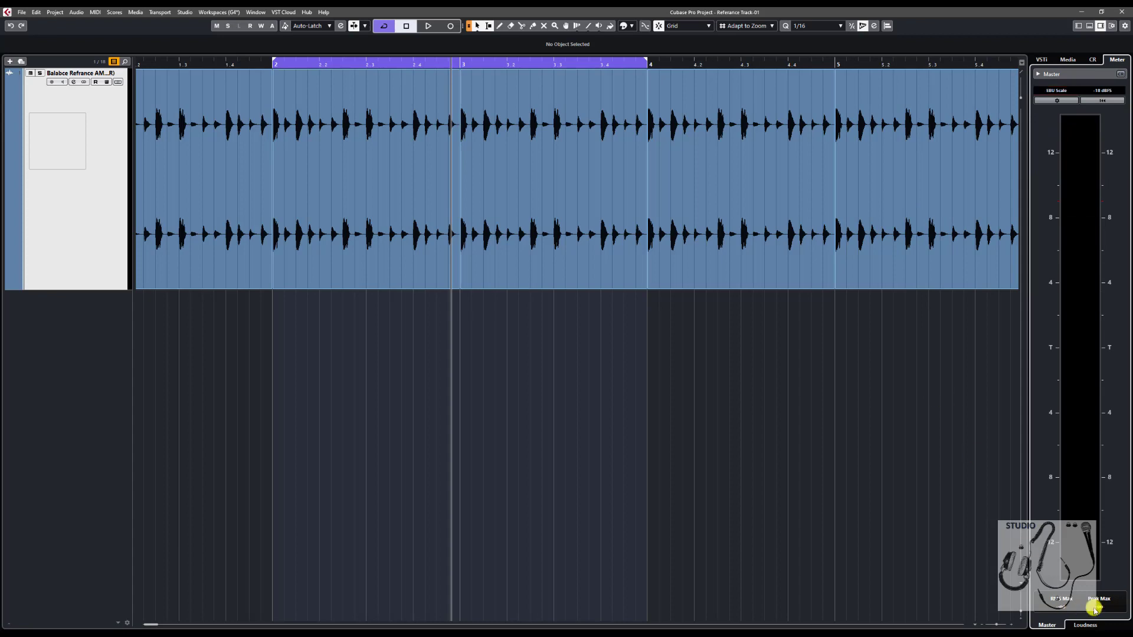
pyautogui.press('space')
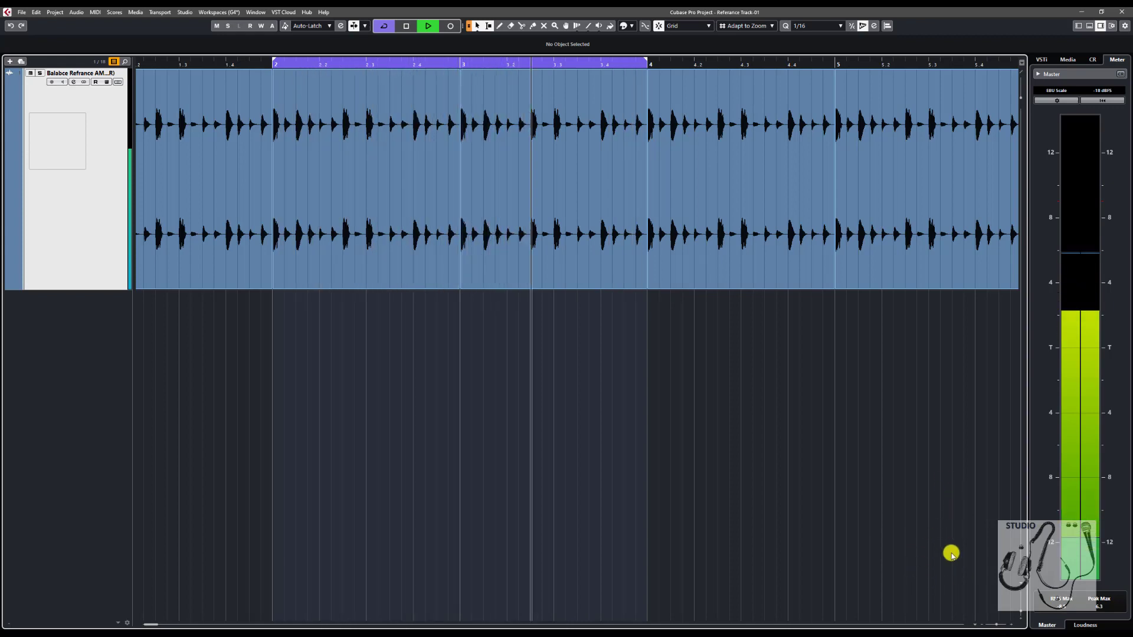
pyautogui.press('space')
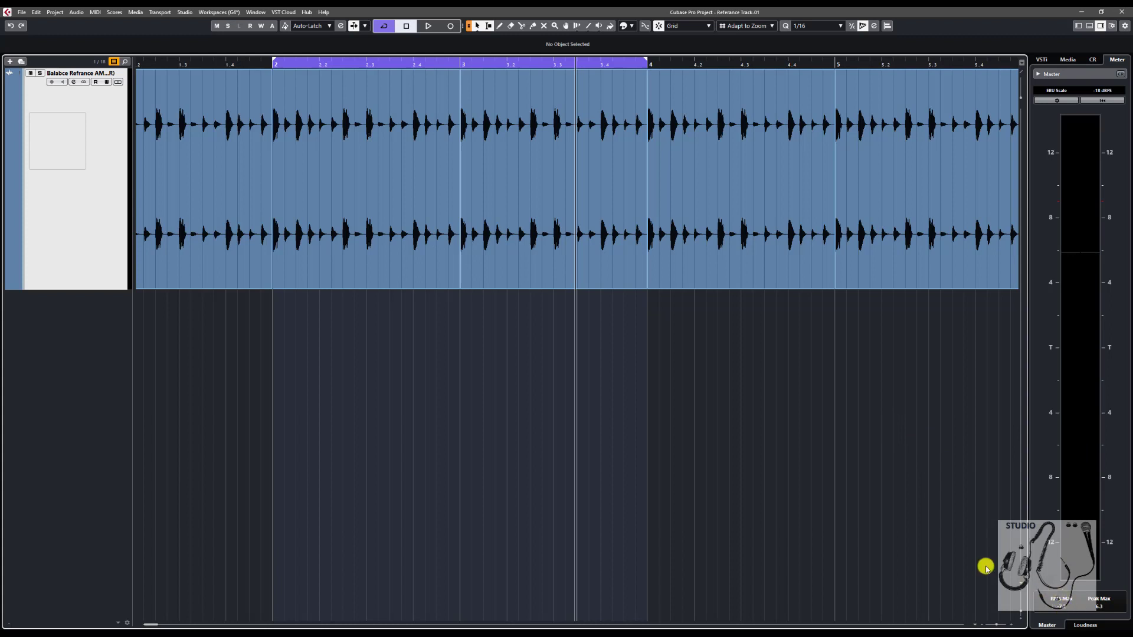
# - Switch the master meter to the British Scale and play the loop to measure its RMS and peak levels
pyautogui.click(1060, 94)
pyautogui.press('space')
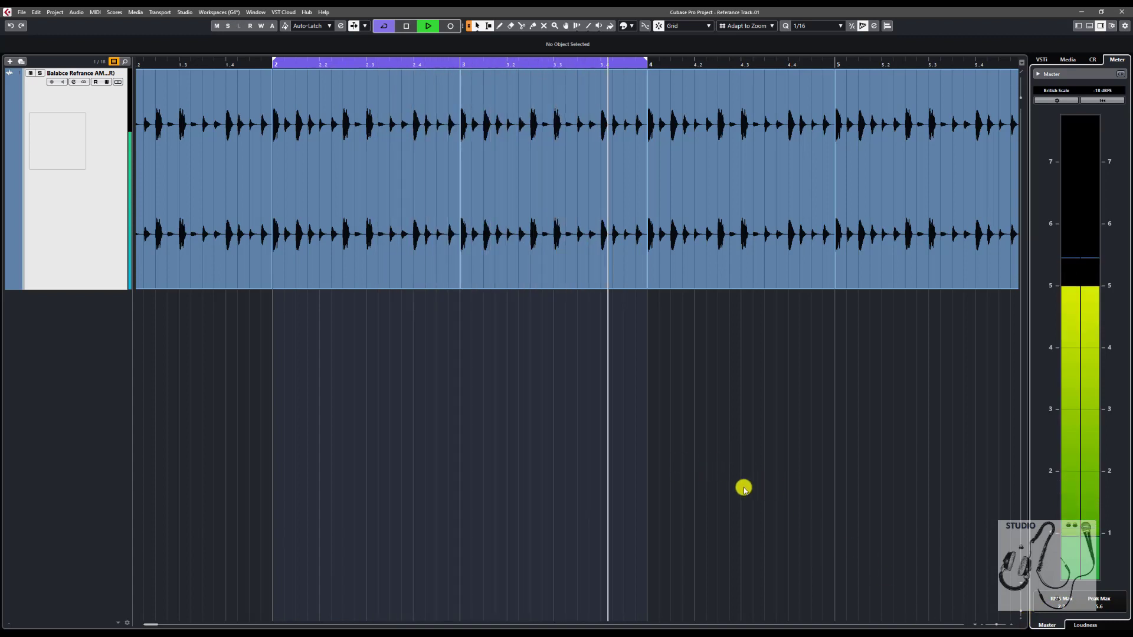
pyautogui.press('space')
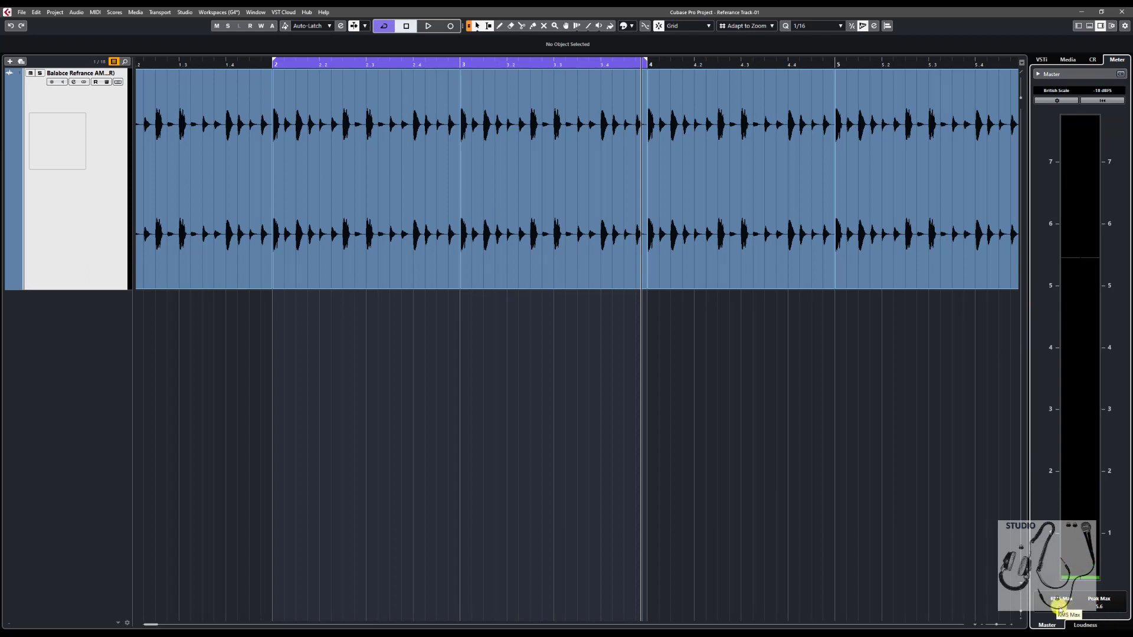
pyautogui.click(1074, 260)
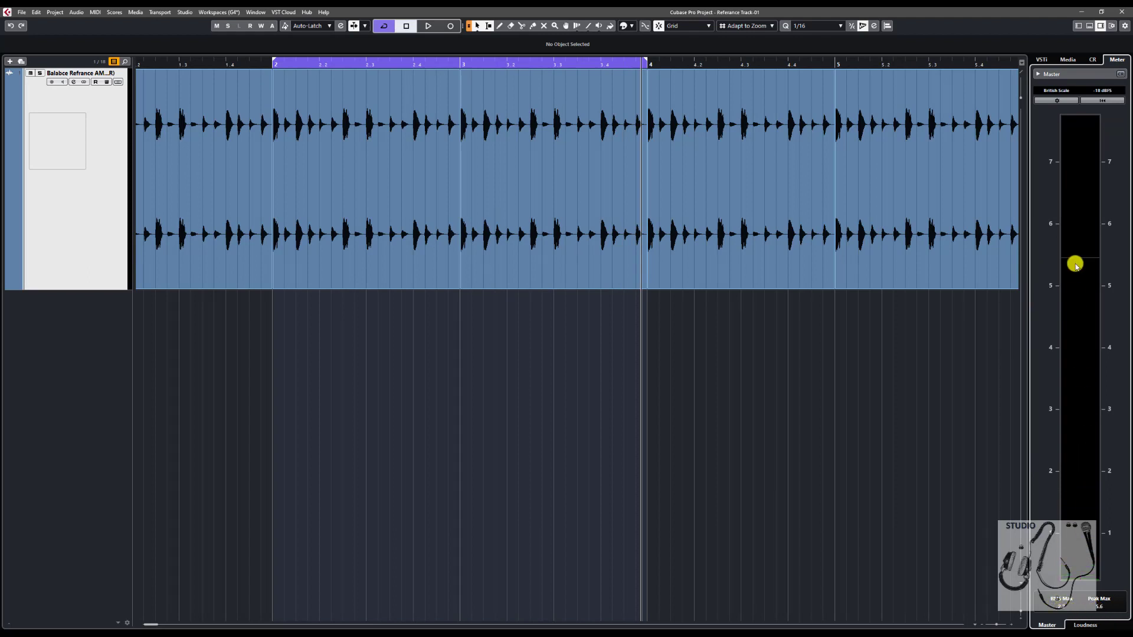
# - Switch the master meter to the Nordic Scale and play the loop, resetting the maximum readings to measure its levels
pyautogui.press('space')
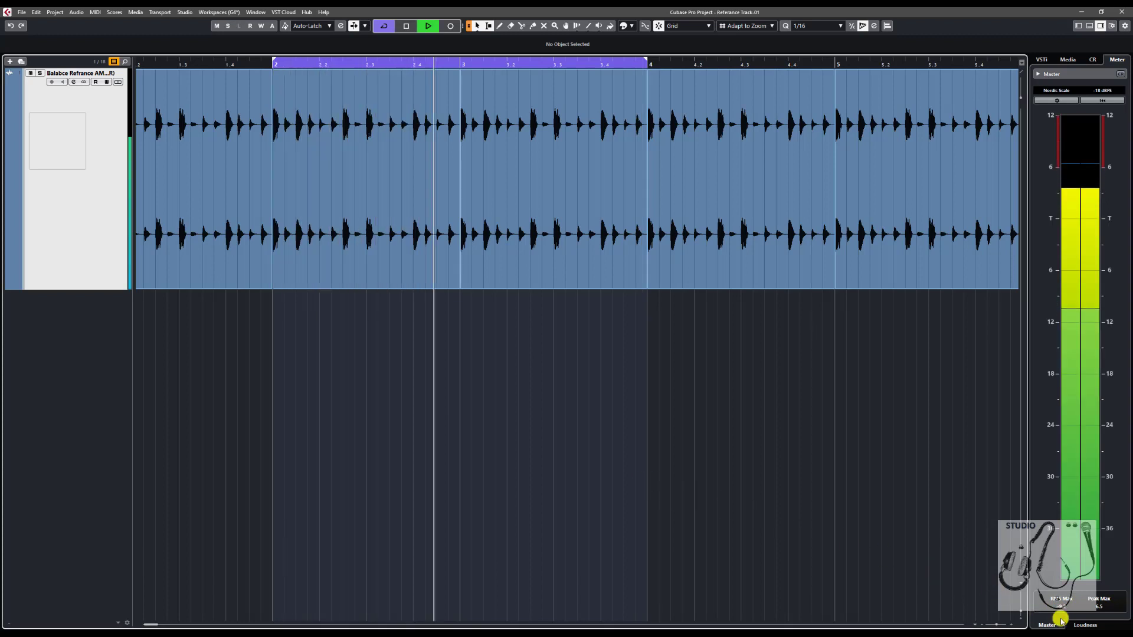
pyautogui.click(1097, 607)
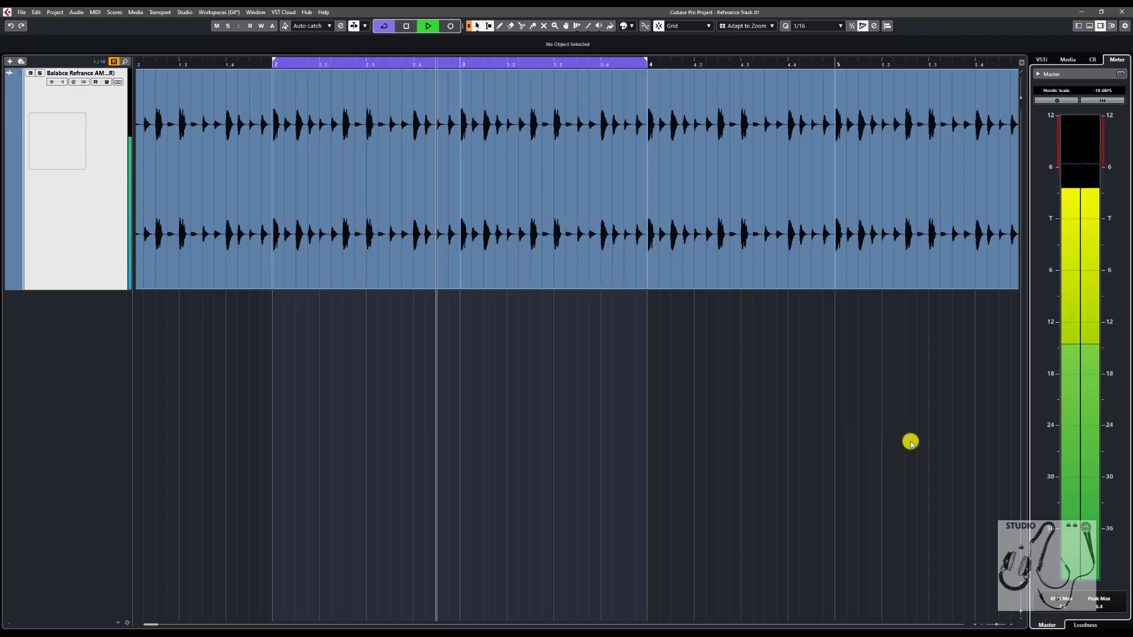
pyautogui.press('space')
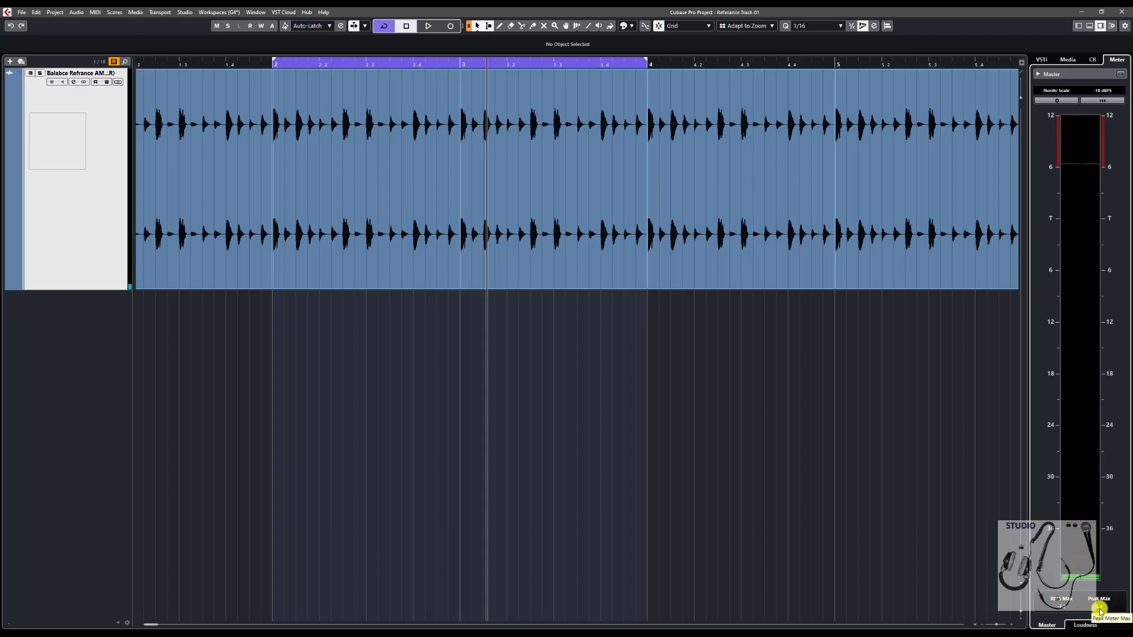
# - Switch the master meter to the K-20 Scale and play the loop from bar 2 to measure its RMS and peak levels
pyautogui.click(1056, 91)
pyautogui.click(1063, 148)
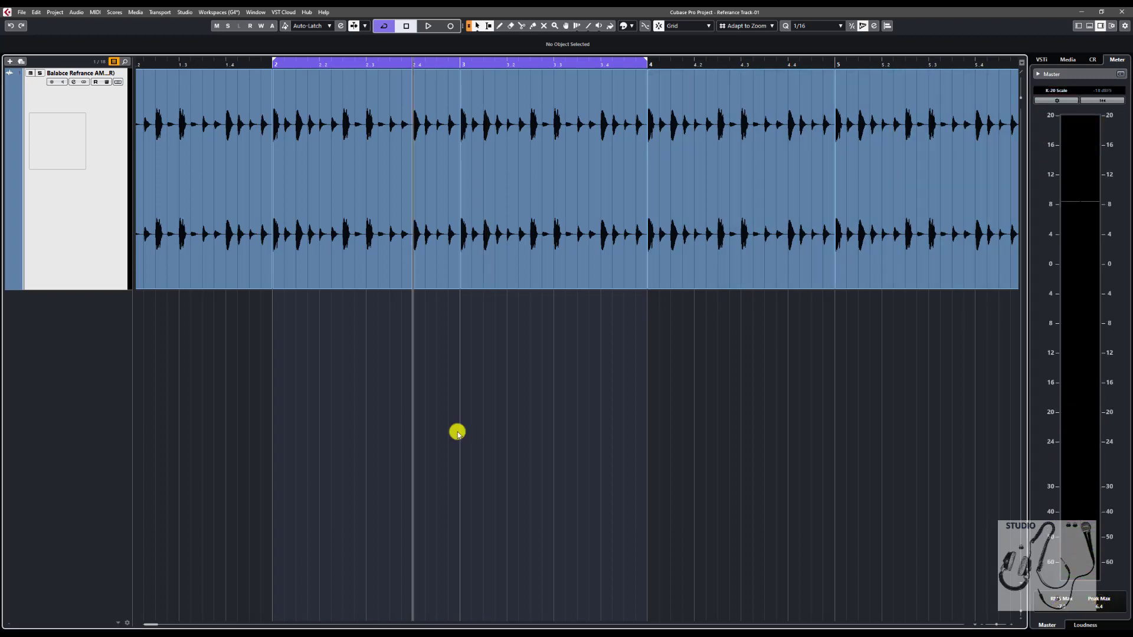
pyautogui.press('KP_1')
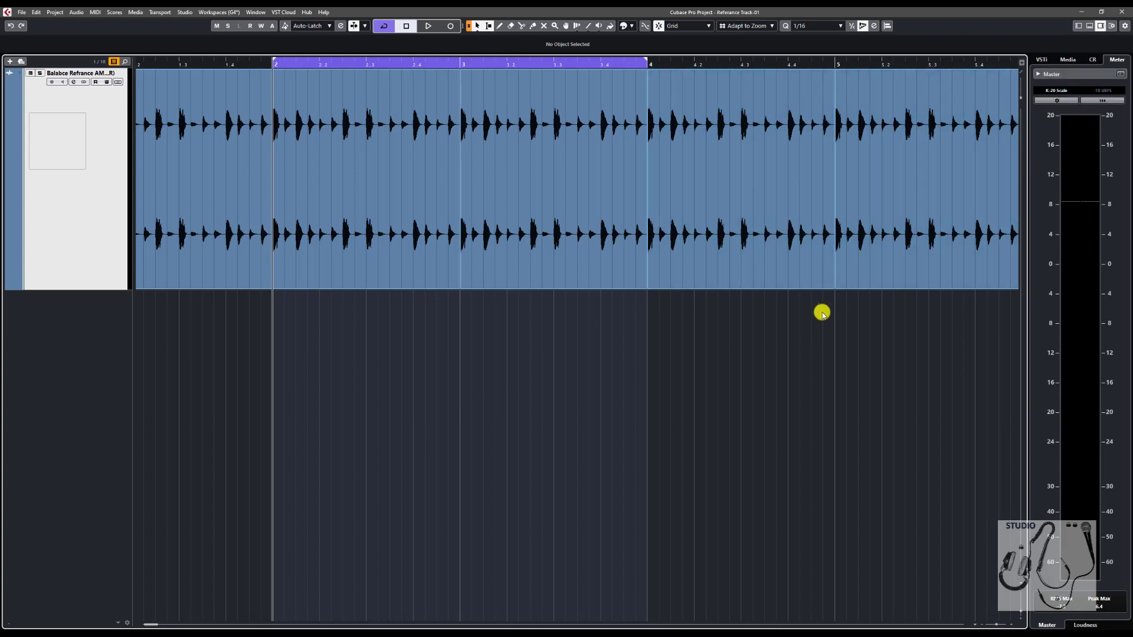
pyautogui.press('space')
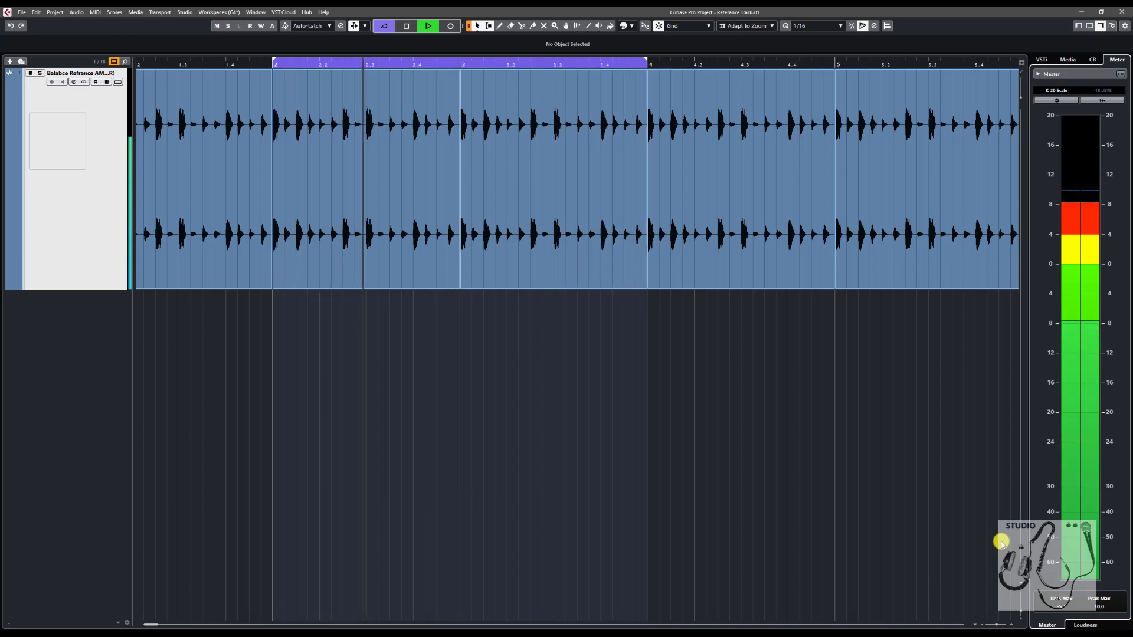
pyautogui.press('space')
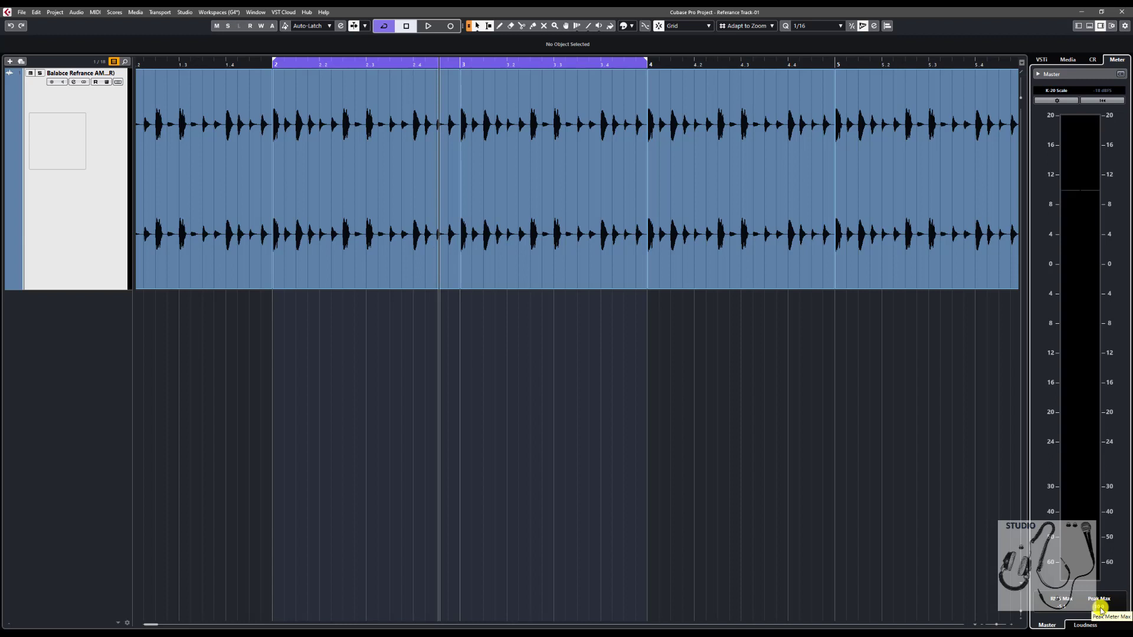
# - Switch the master meter to the K-14 Scale and play the loop from its start to read the RMS and peak maximums
pyautogui.click(472, 419)
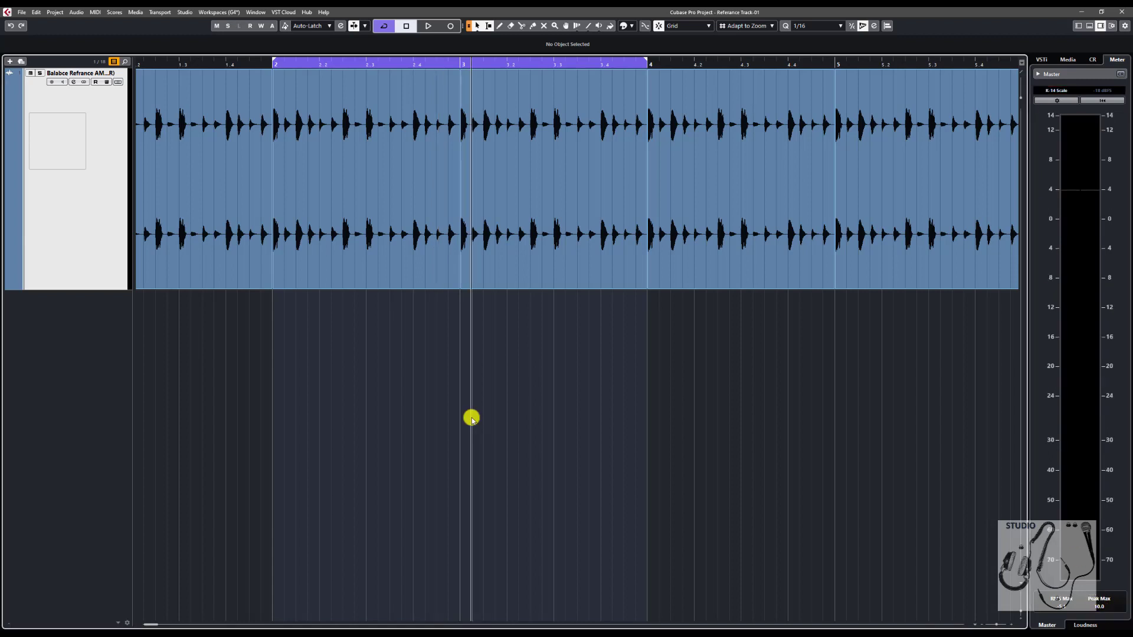
pyautogui.press('KP_1')
pyautogui.press('space')
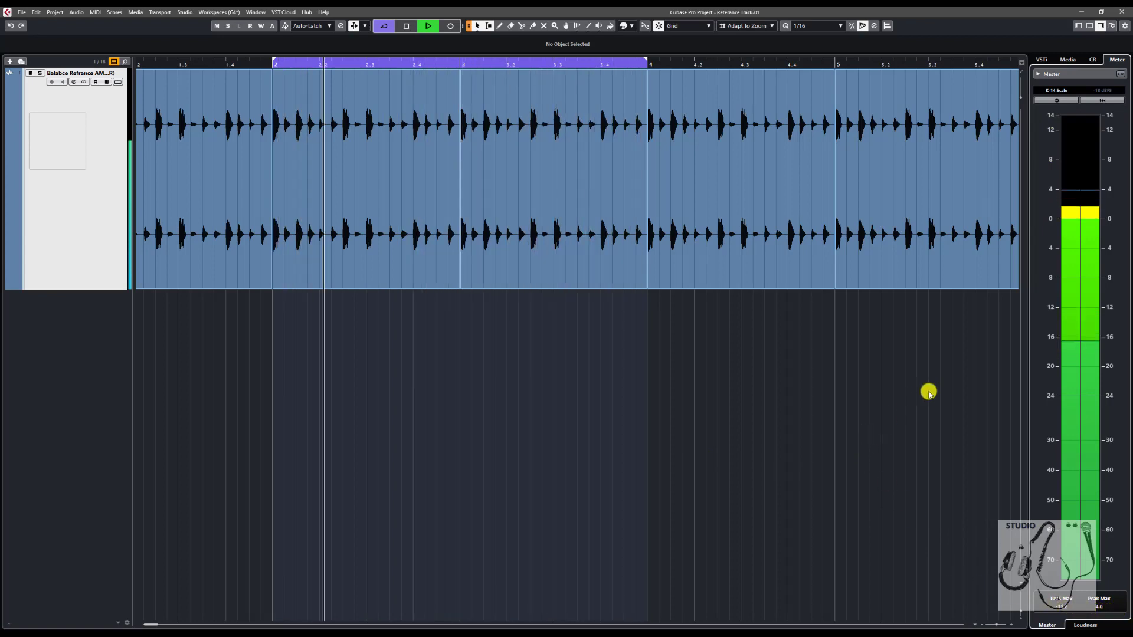
pyautogui.press('space')
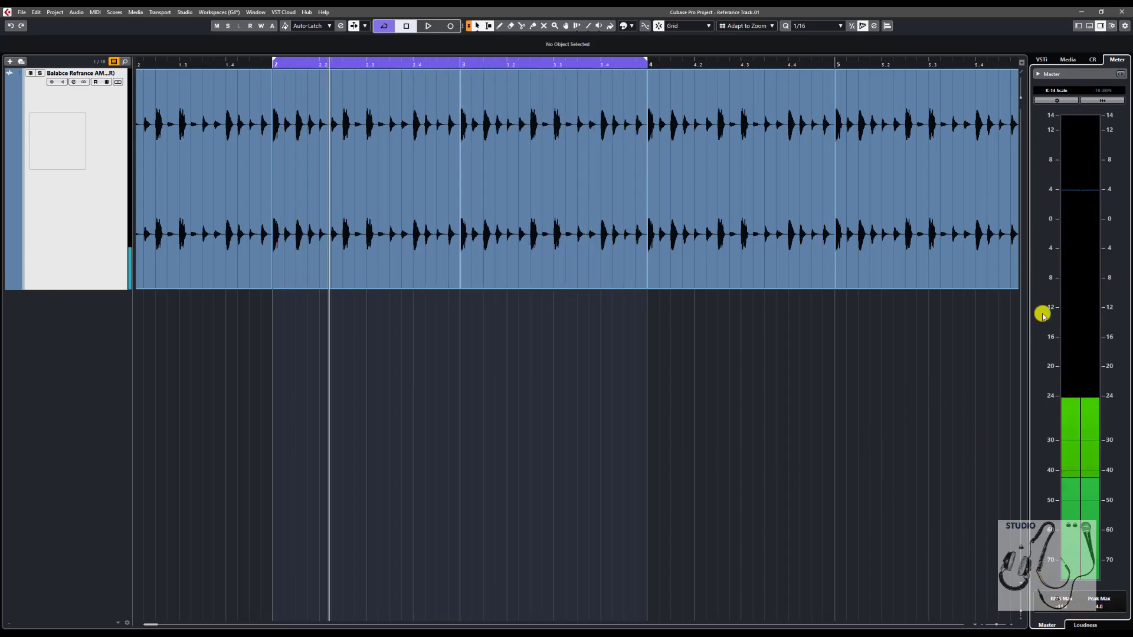
# - Switch the master meter to the K-12 Scale and reset its maximum readings
pyautogui.click(1053, 89)
pyautogui.click(1054, 168)
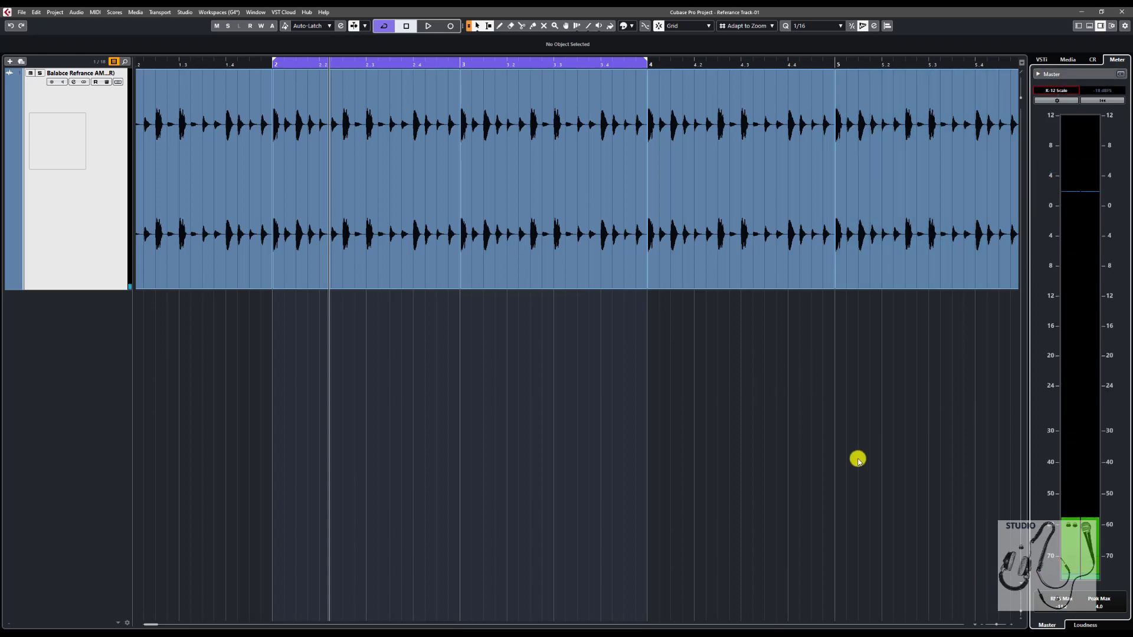
pyautogui.click(1090, 608)
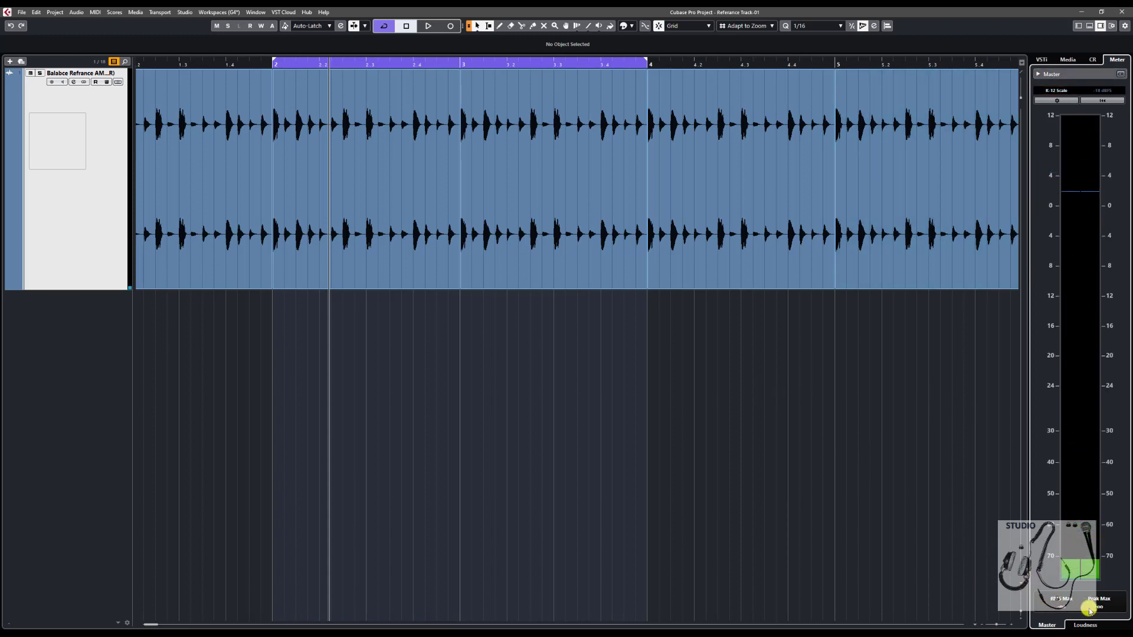
pyautogui.click(561, 444)
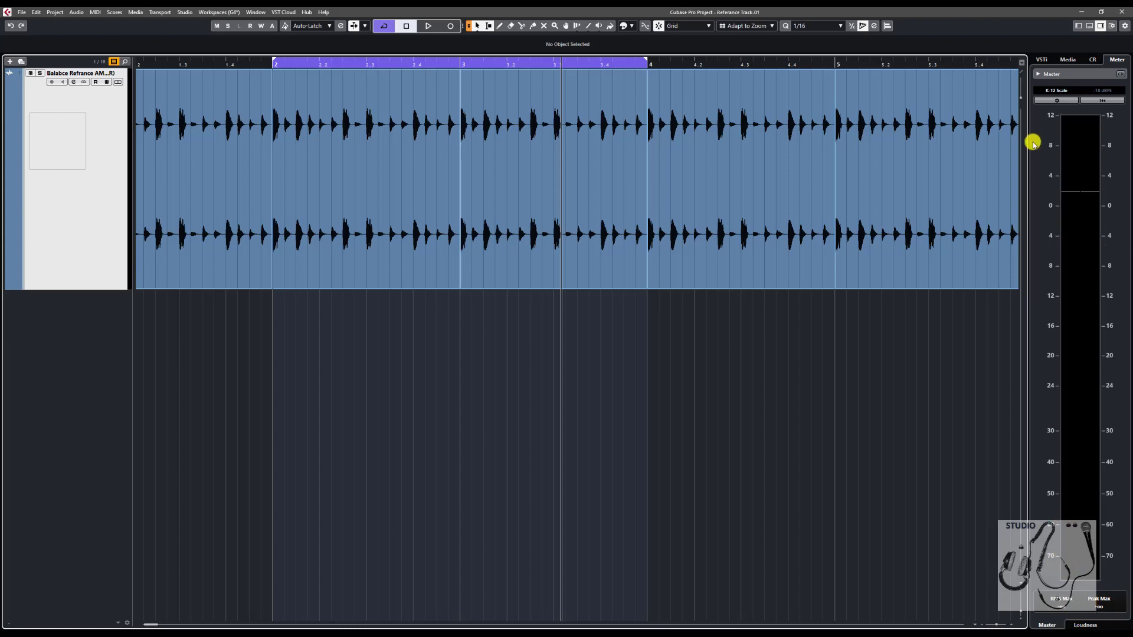
# - Display the loudness meter, reset its measured values, and return the project cursor to the loop start at bar 2
pyautogui.click(1084, 624)
pyautogui.click(503, 392)
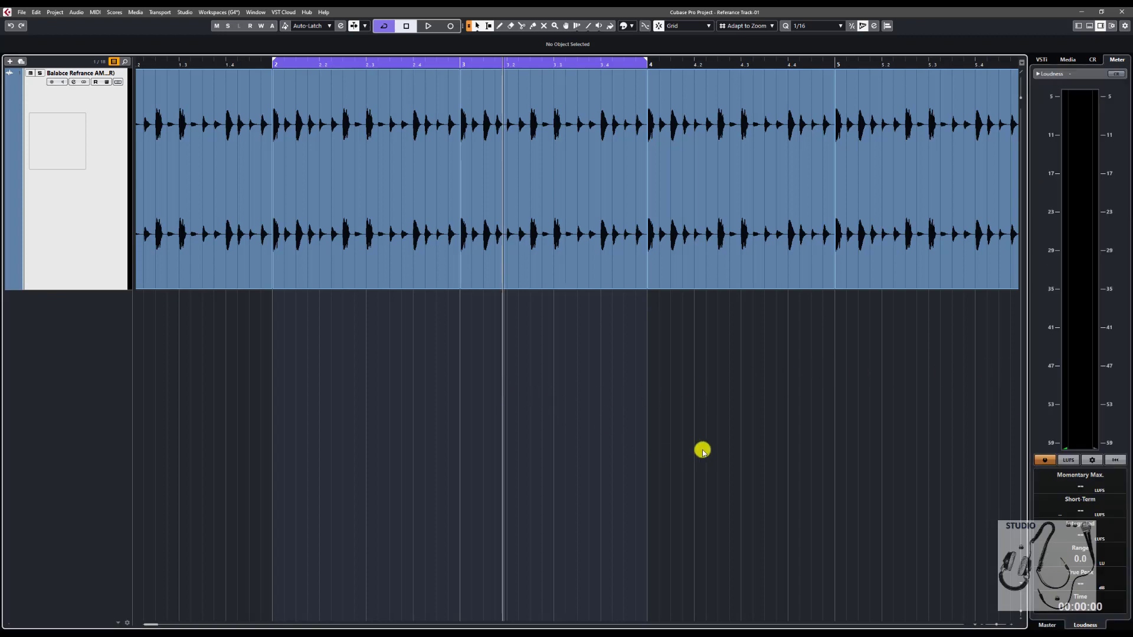
pyautogui.click(1115, 460)
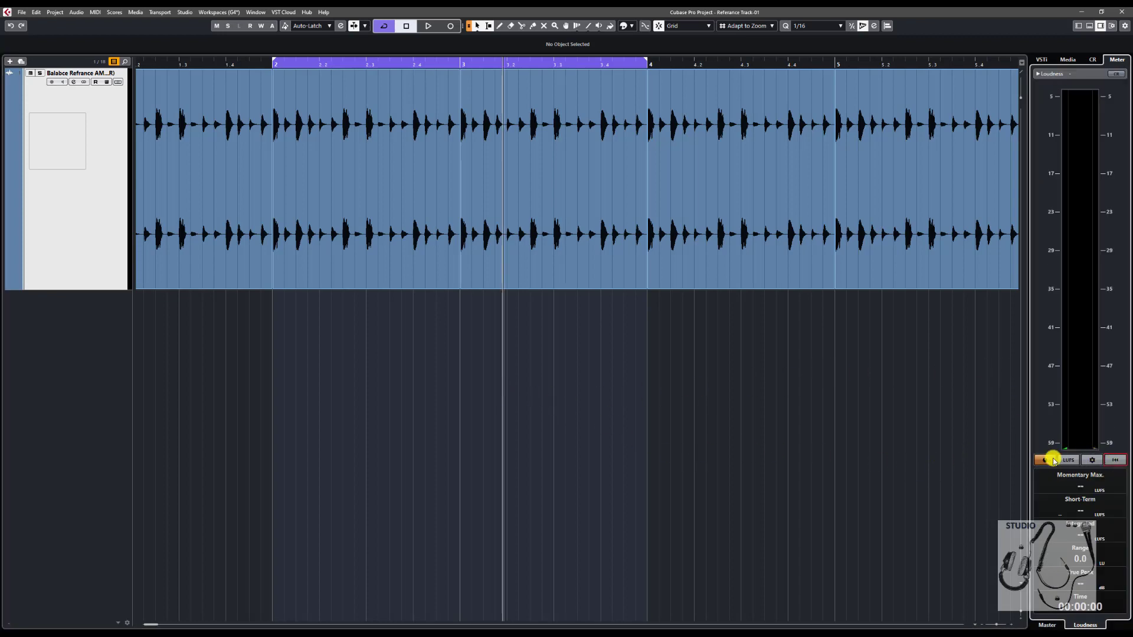
pyautogui.press('KP_1')
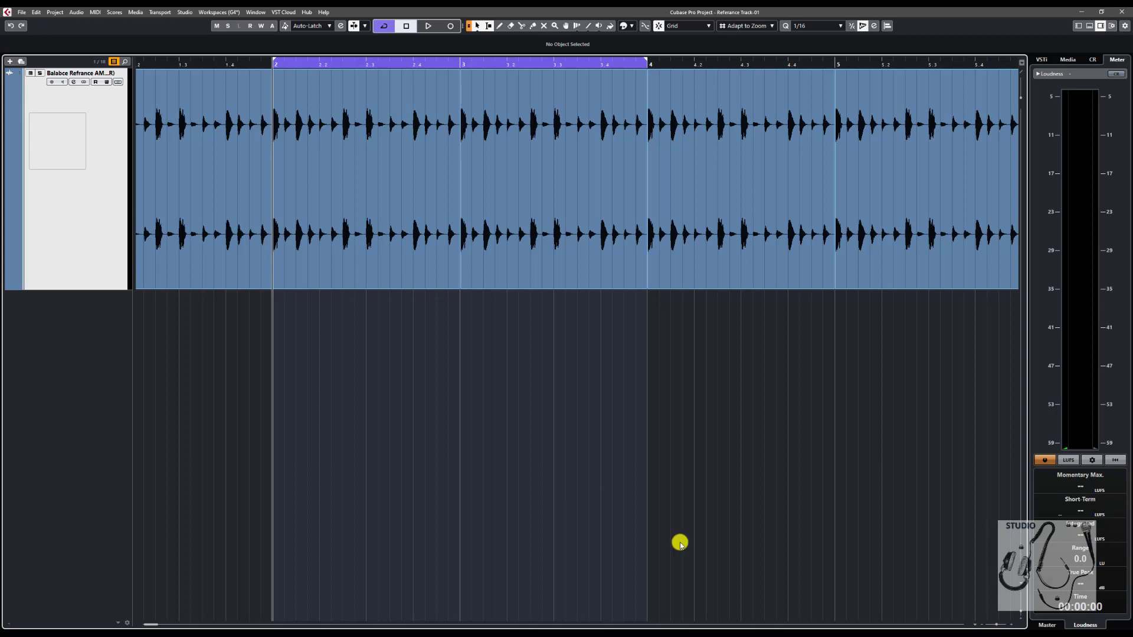
# - Play the loop for about 12 seconds to measure its momentary, short-term and integrated loudness and true peak in LUFS mode
pyautogui.click(572, 262)
pyautogui.click(278, 215)
pyautogui.click(493, 151)
pyautogui.press('space')
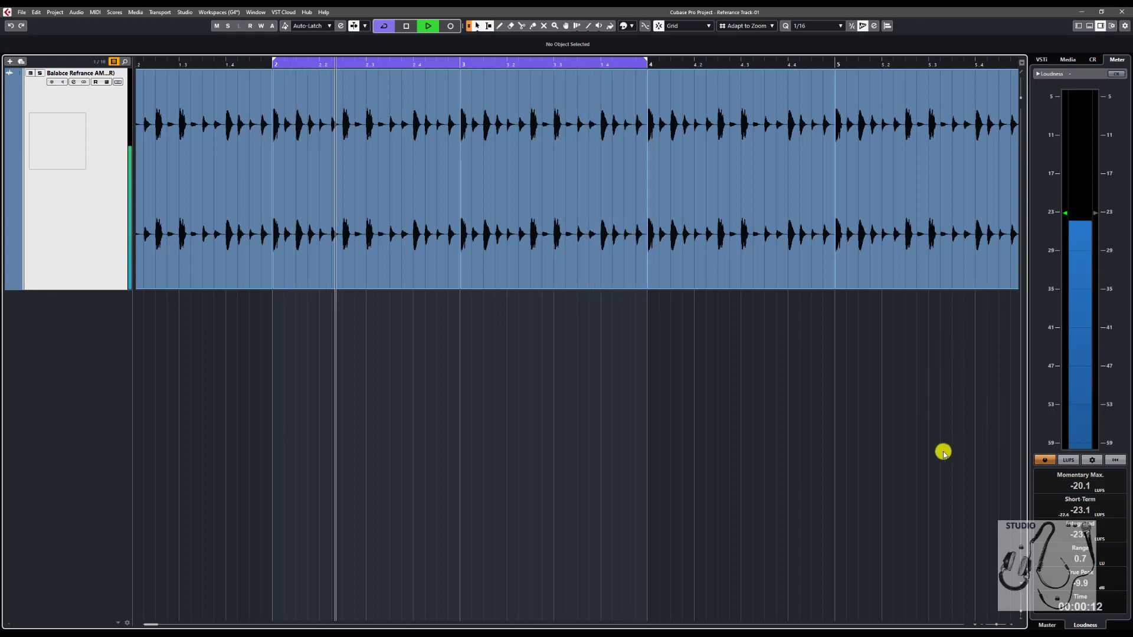
pyautogui.press('space')
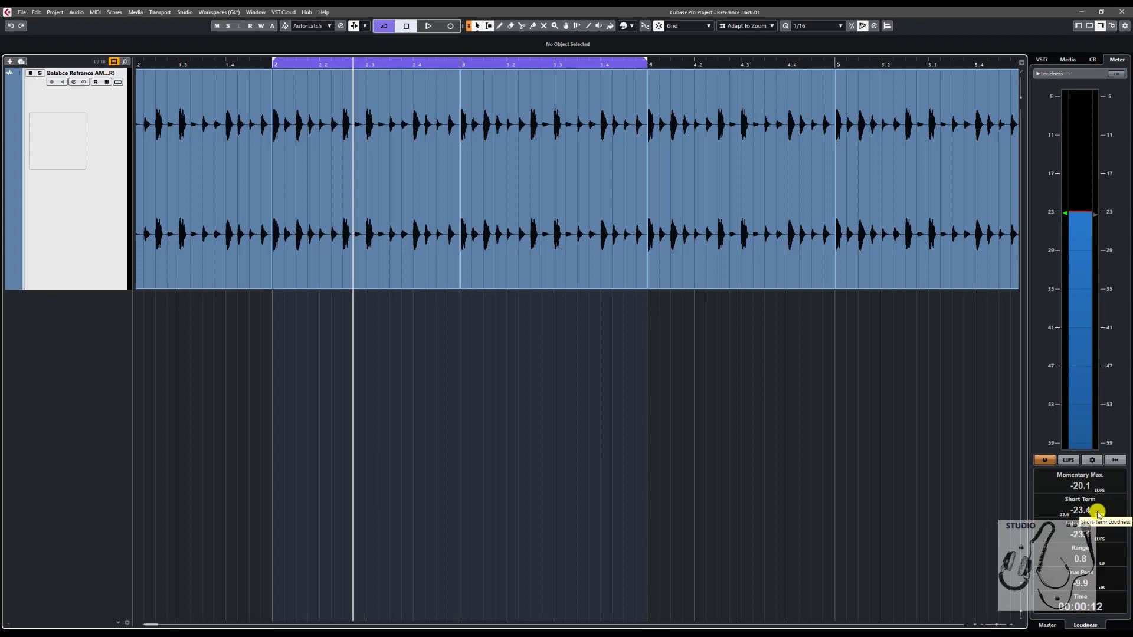
# - Open the Balabce Refrance AMZ (R) channel settings and add the UAD Lexicon 224 reverb as an FX channel send
pyautogui.click(444, 404)
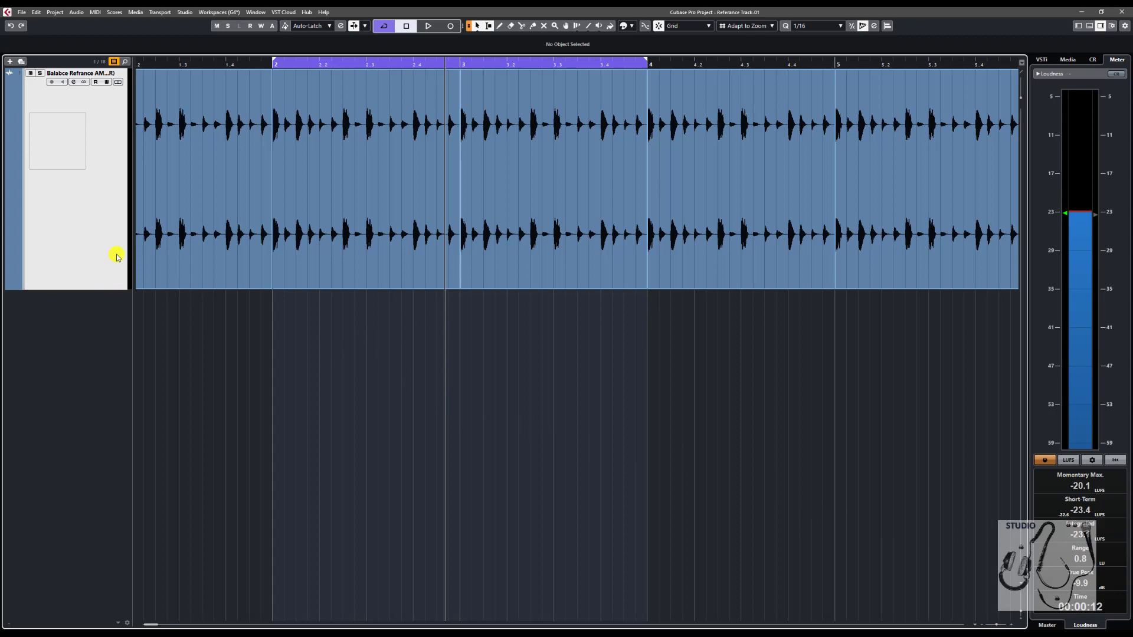
pyautogui.click(73, 82)
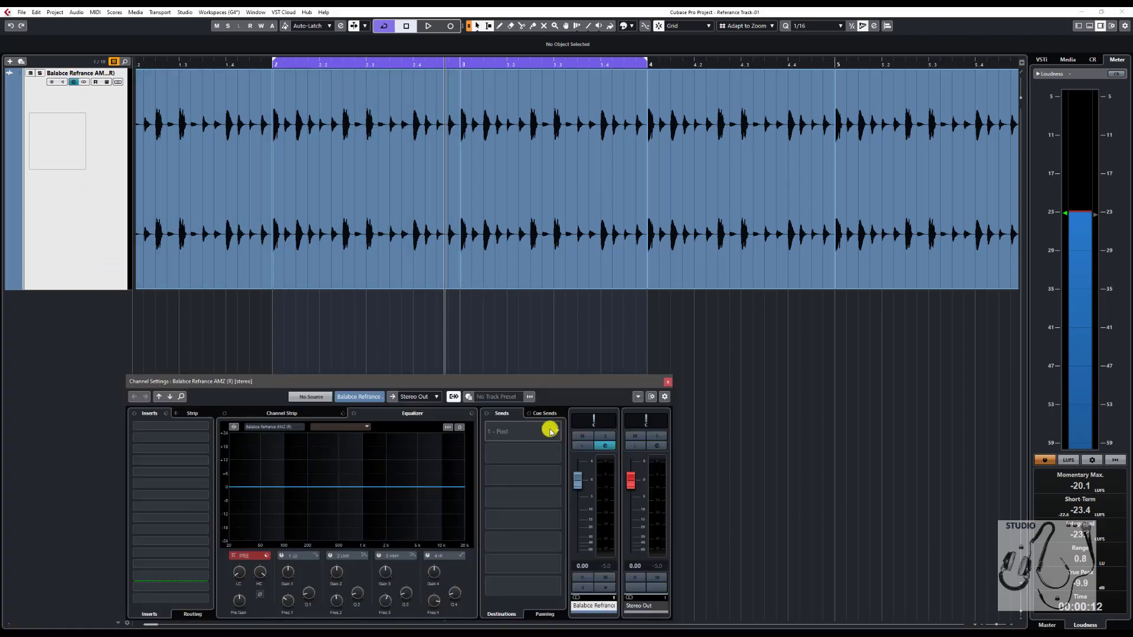
pyautogui.click(548, 431)
pyautogui.moveTo(563, 371); pyautogui.dragTo(609, 343)
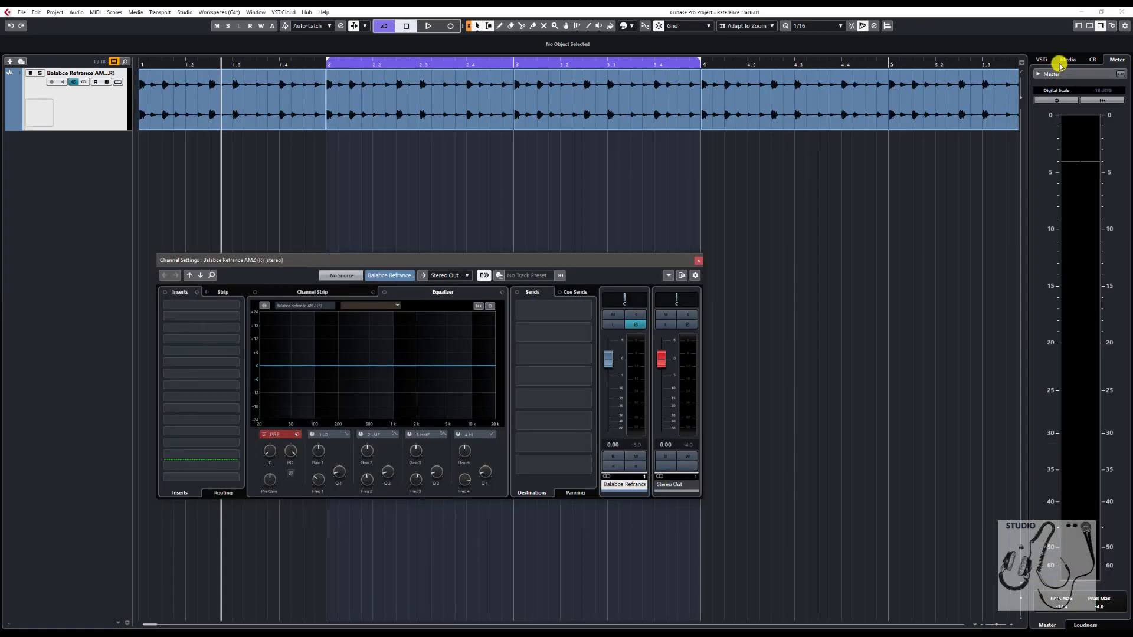
pyautogui.click(1060, 61)
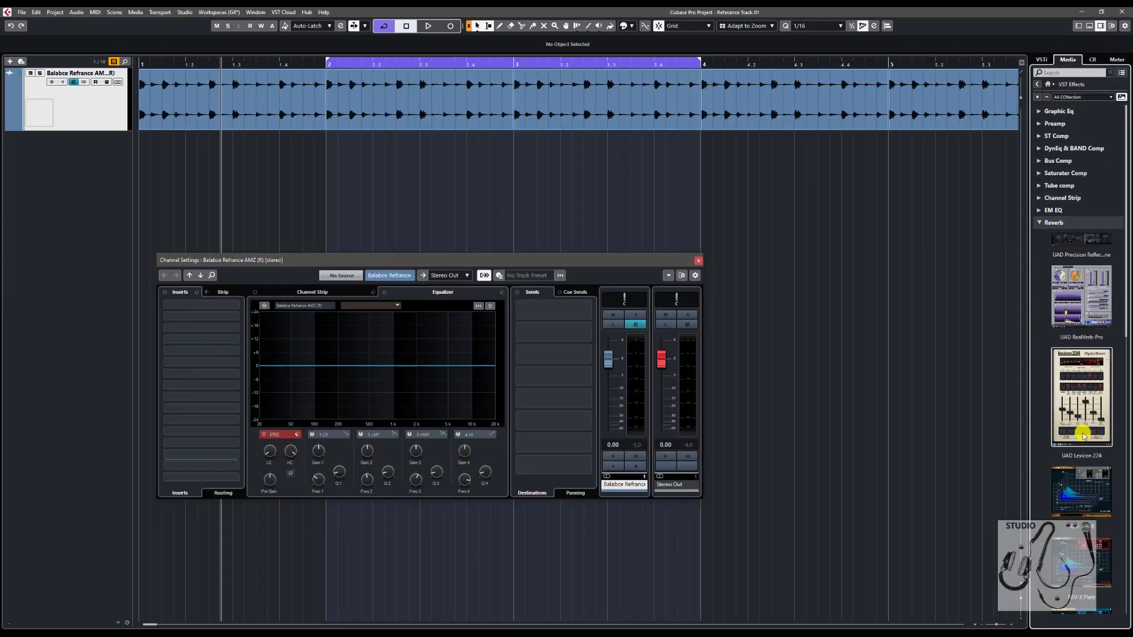
pyautogui.moveTo(1079, 404); pyautogui.dragTo(543, 332)
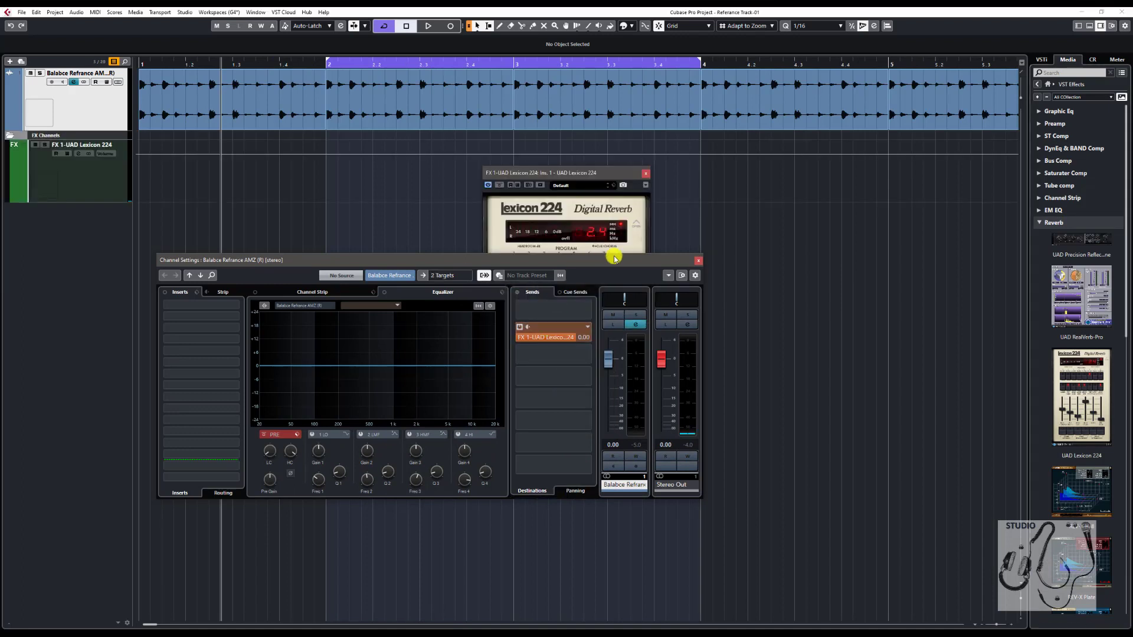
pyautogui.click(649, 173)
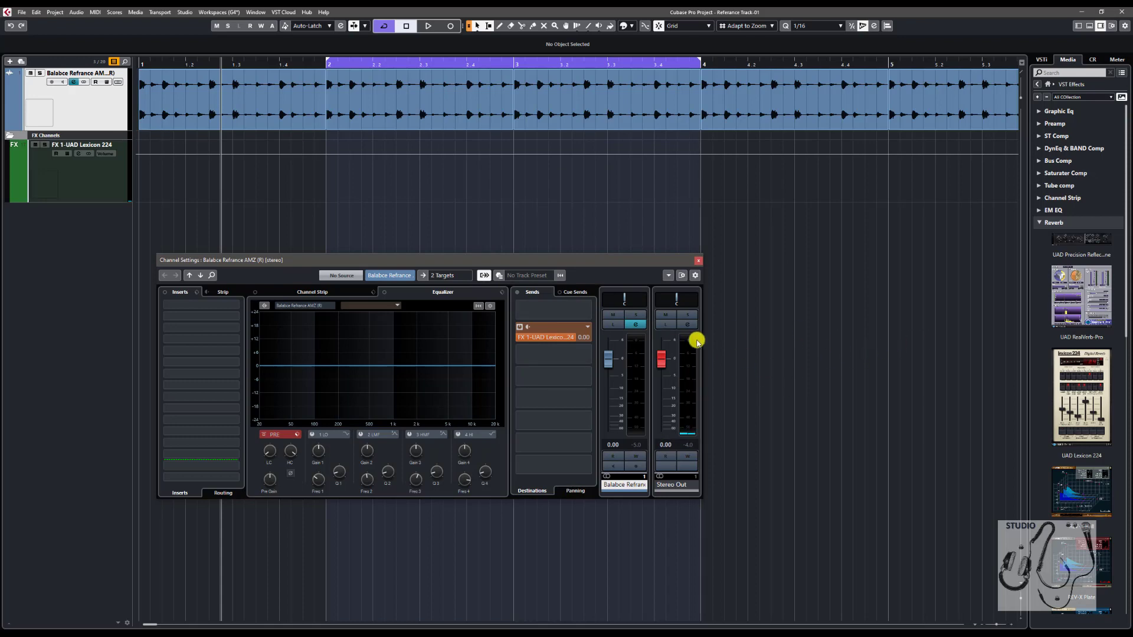
# - Collapse the Reverb category in the effects browser and bring back the master meter
pyautogui.moveTo(590, 326)
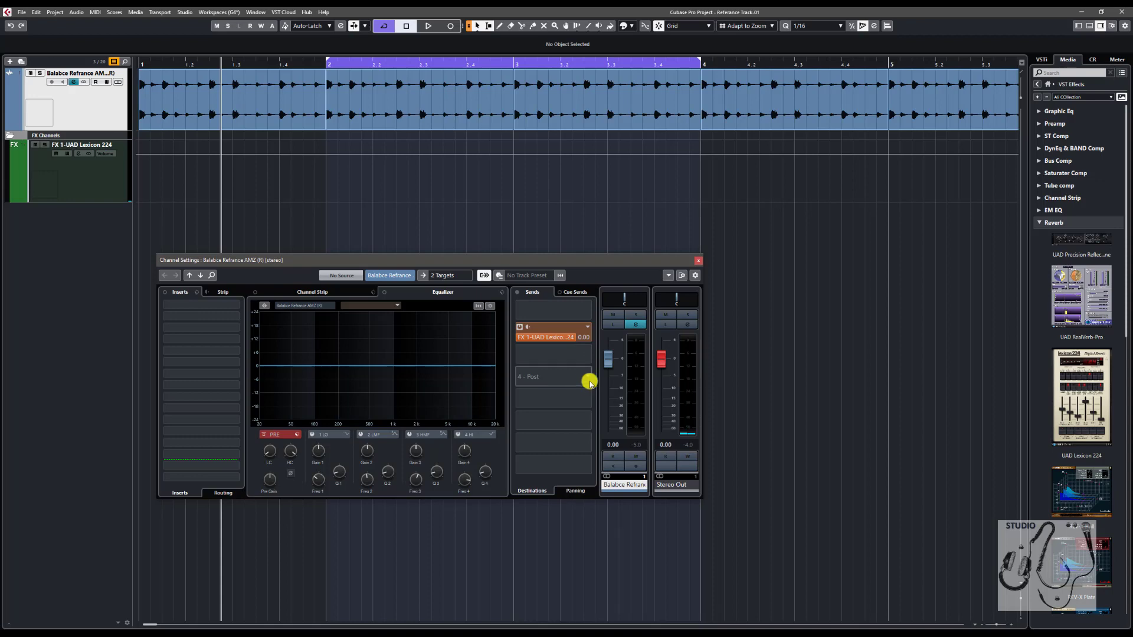
pyautogui.click(1038, 222)
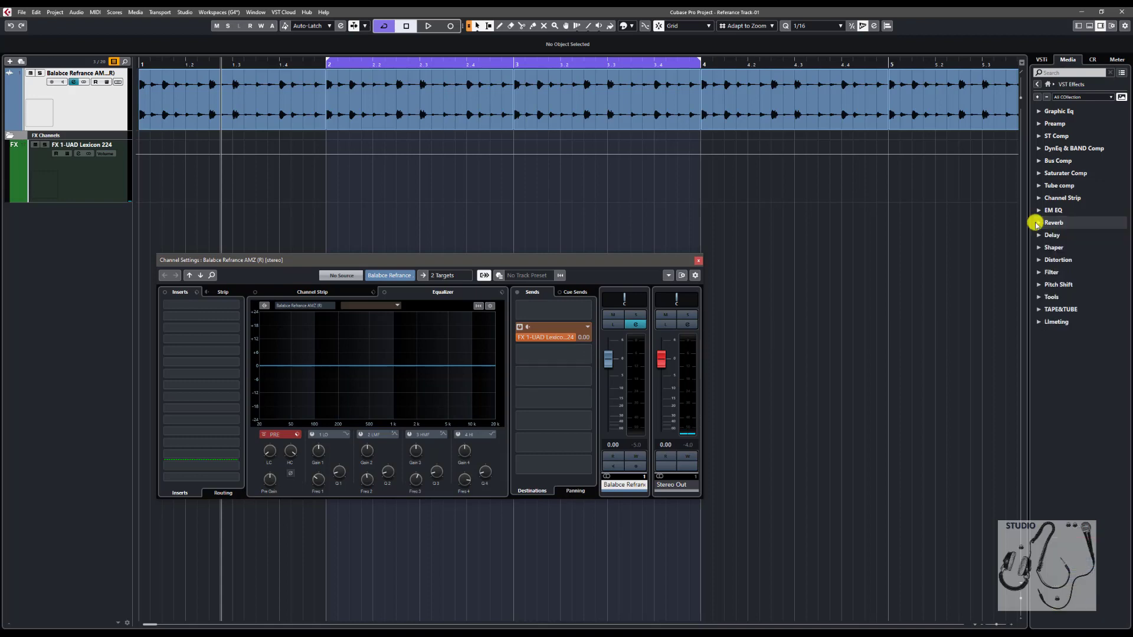
pyautogui.click(1109, 59)
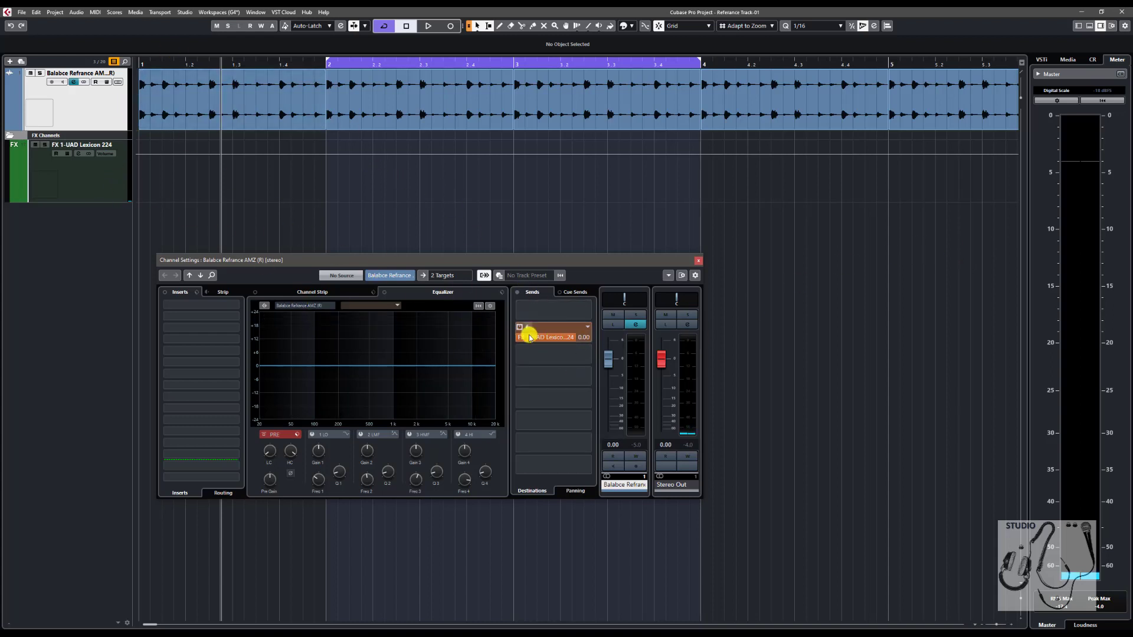
# - Bypass the inserts on the FX 1-UAD Lexicon 224 channel and close the reverb plug-in's window
pyautogui.click(552, 340)
pyautogui.press('Escape')
pyautogui.click(76, 152)
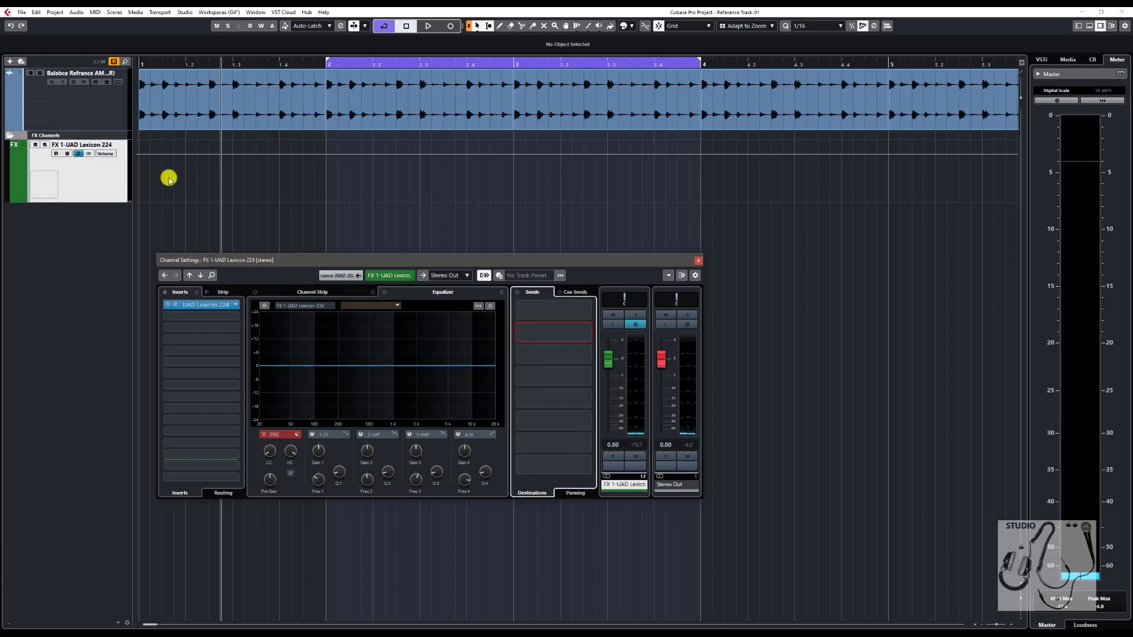
pyautogui.click(165, 292)
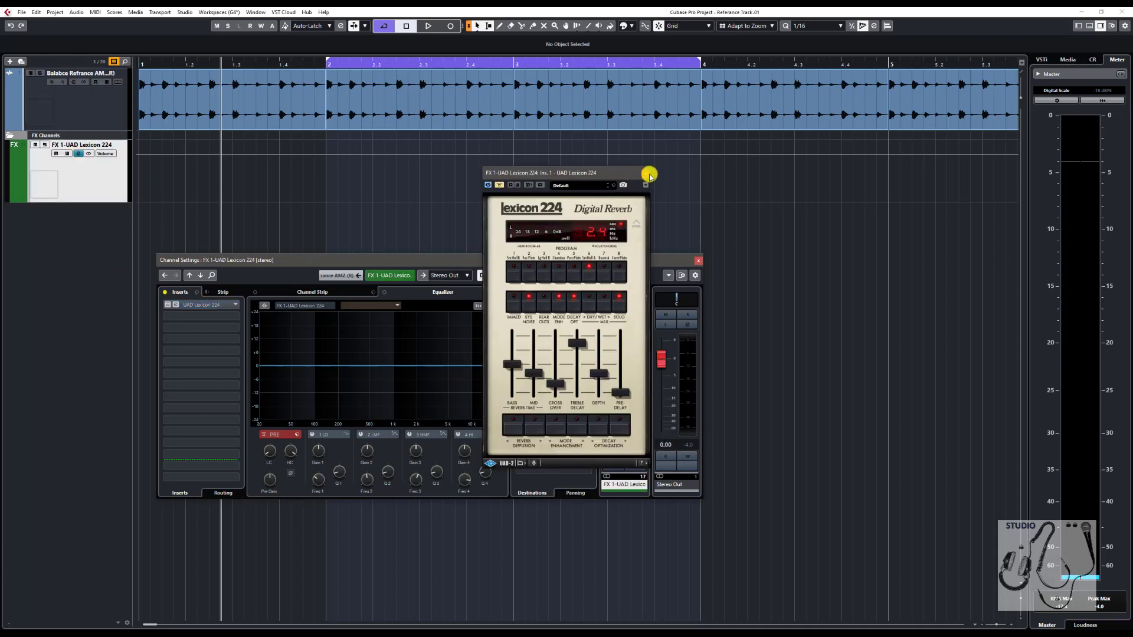
pyautogui.click(649, 174)
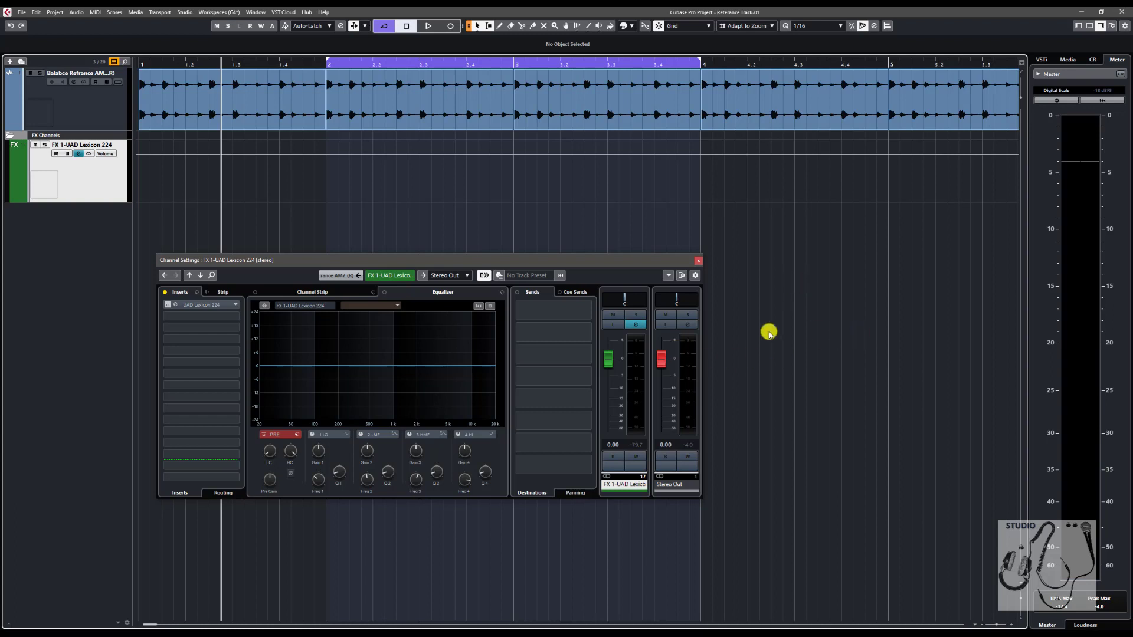
# - Return to the source audio channel's settings and play the loop from bar 2 with the FX send active to check the level
pyautogui.click(341, 275)
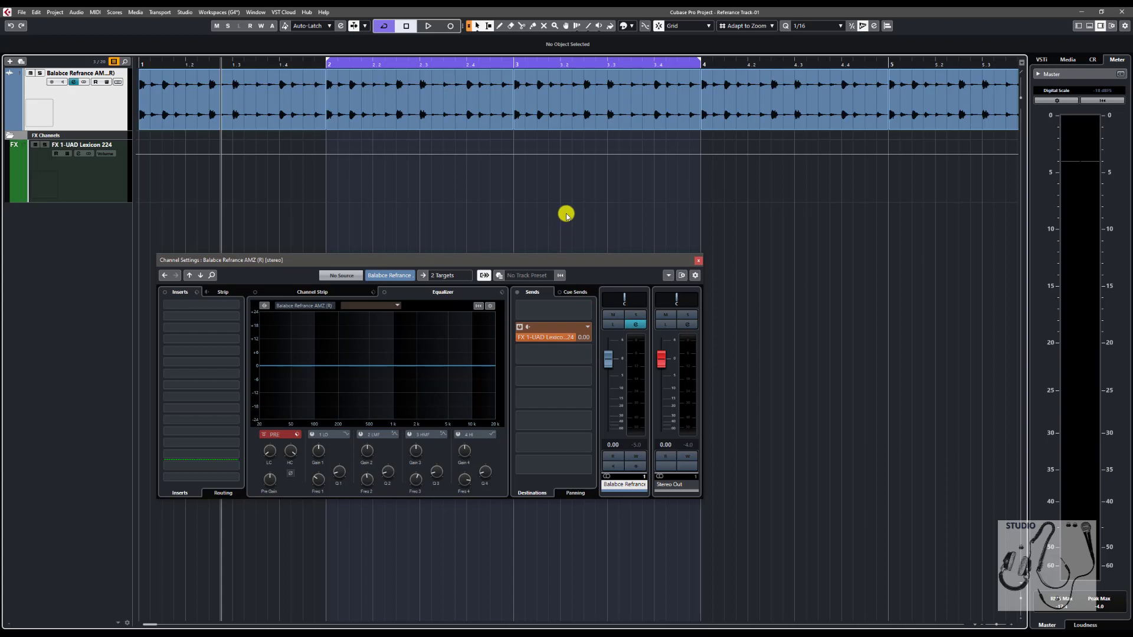
pyautogui.press('KP_1')
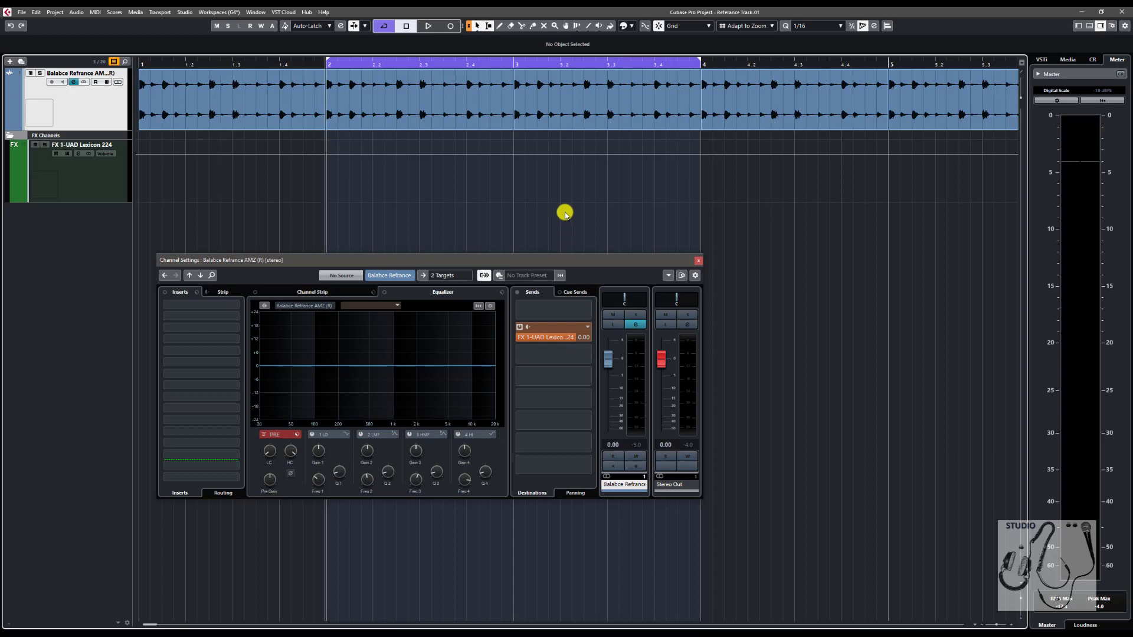
pyautogui.press('space')
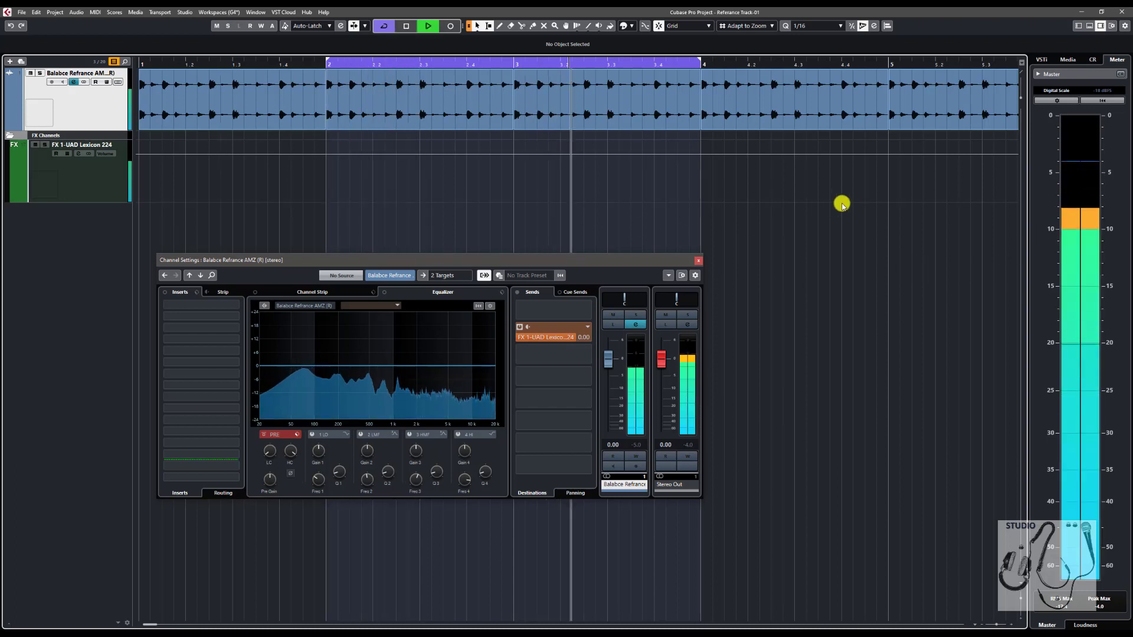
pyautogui.press('space')
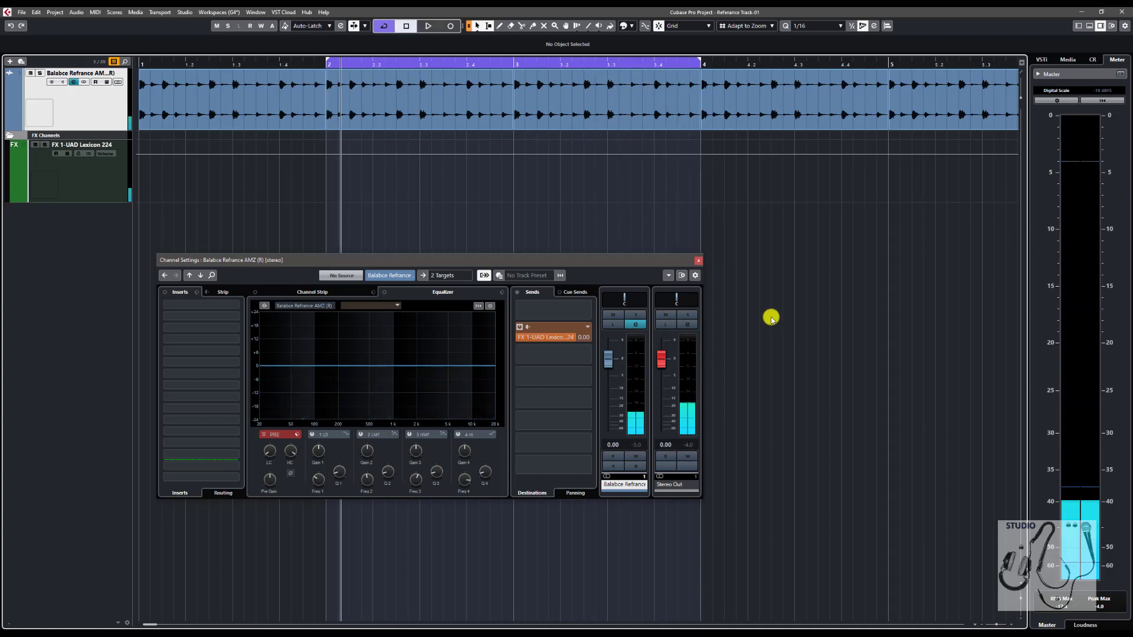
# - Compare the FX and audio channels, then turn off the audio track's FX 1 send and play the loop to check the level
pyautogui.click(116, 178)
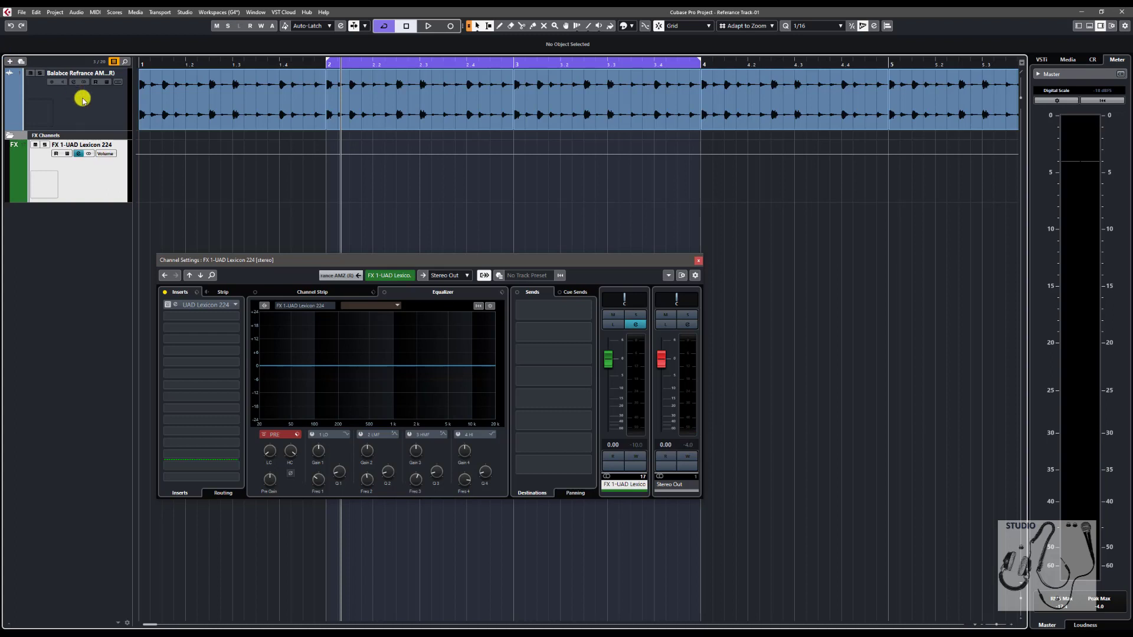
pyautogui.click(80, 94)
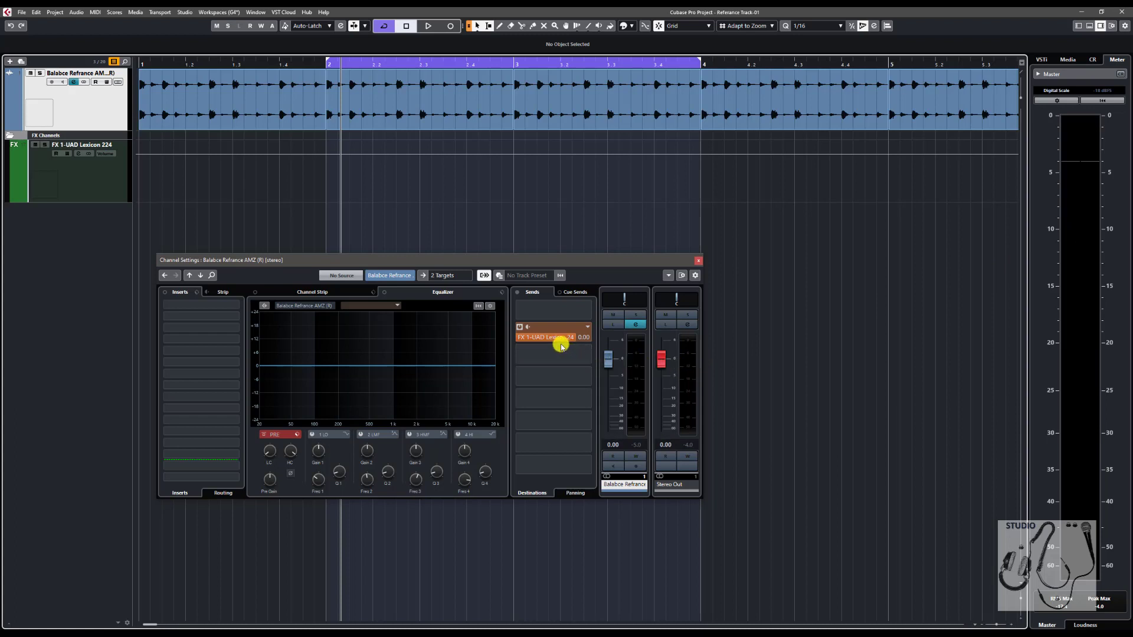
pyautogui.click(521, 329)
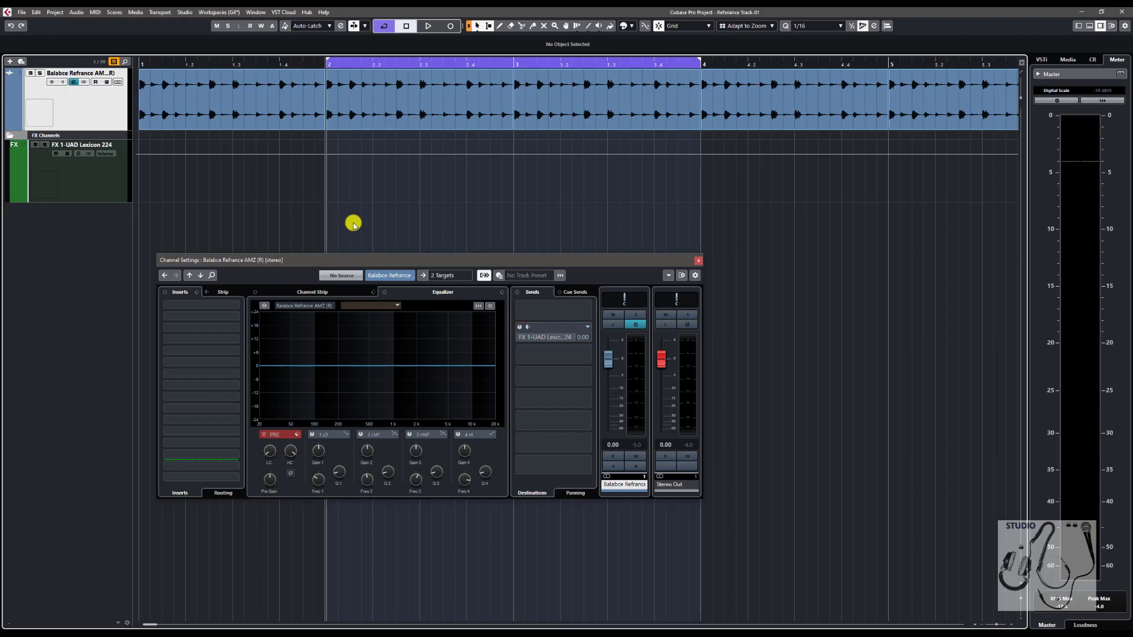
pyautogui.press('space')
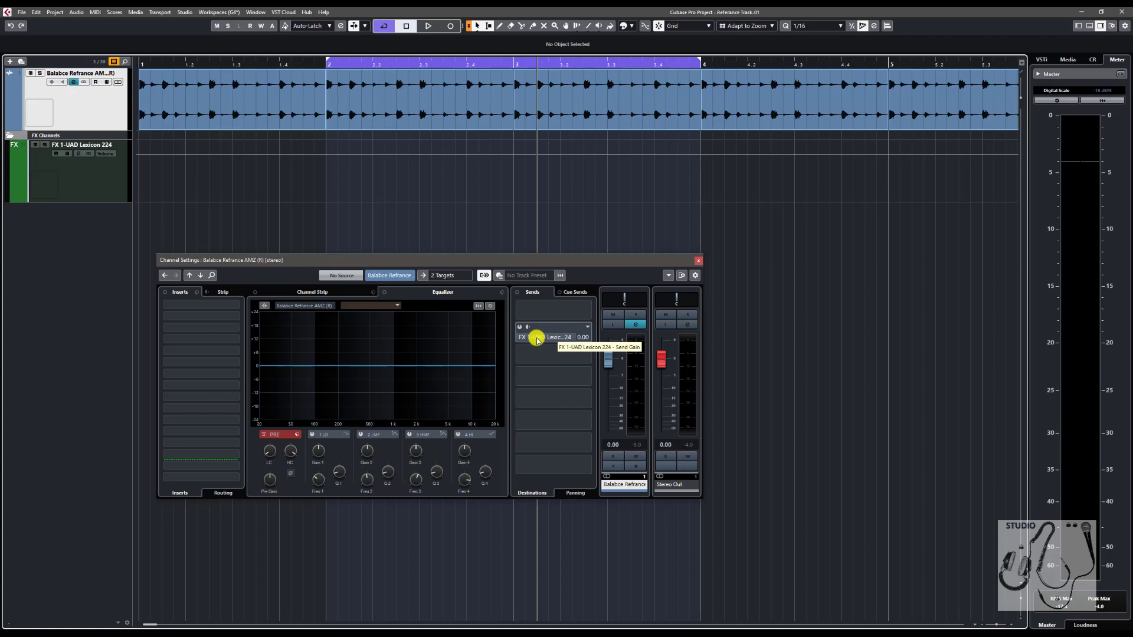
# - Turn the FX 1-UAD Lexicon 224 send back on and remove it from the audio channel
pyautogui.click(521, 329)
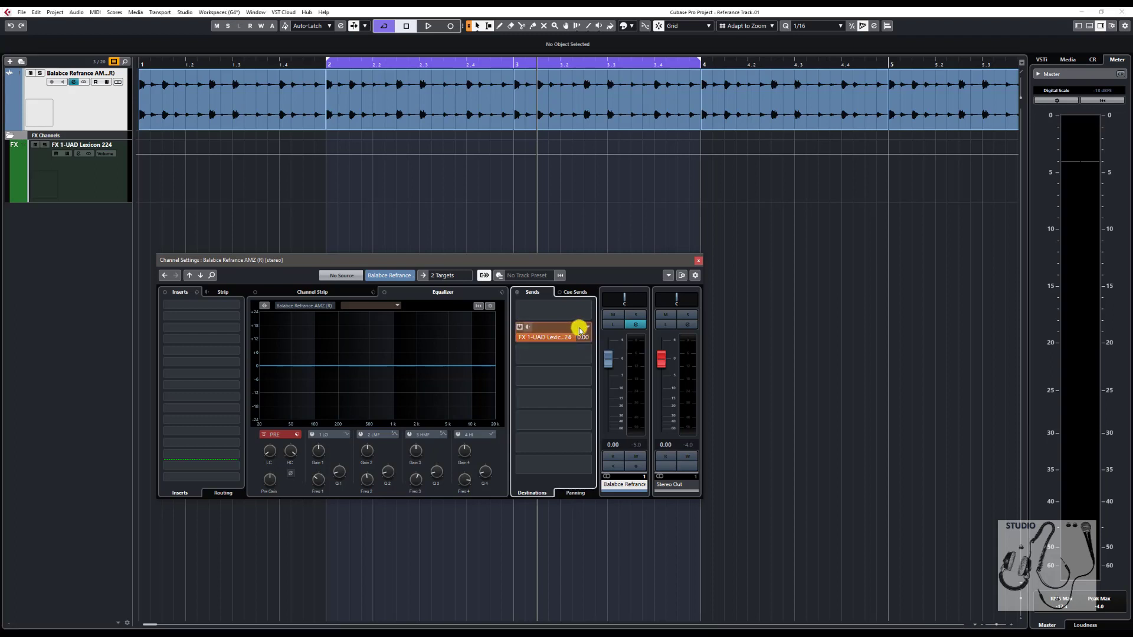
pyautogui.keyDown('alt'); pyautogui.click(566, 337); pyautogui.keyUp('alt')
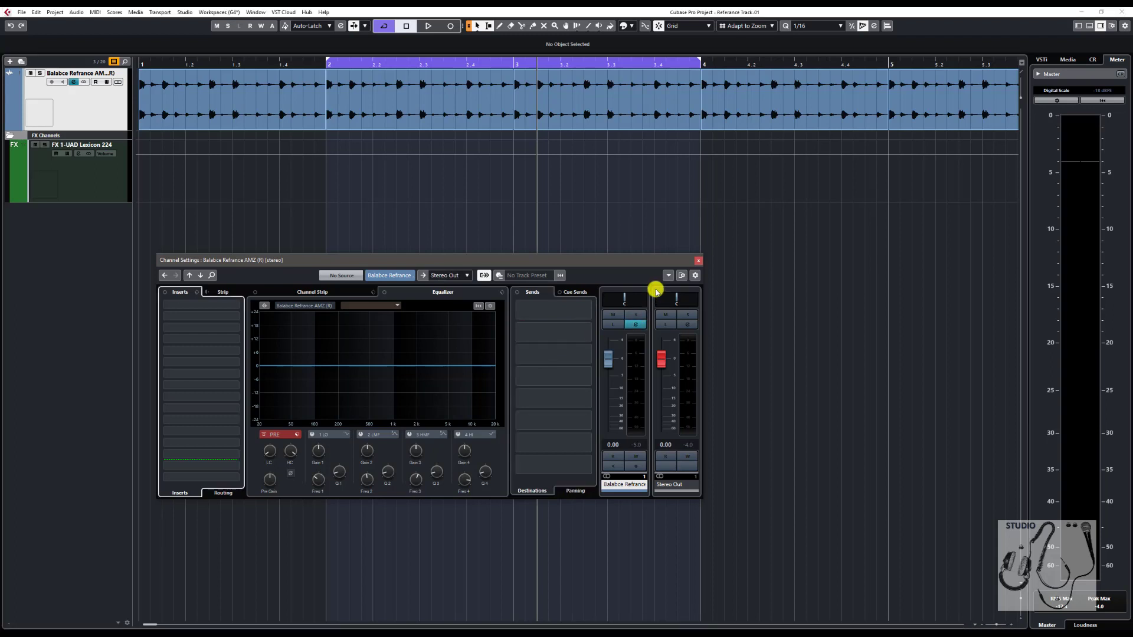